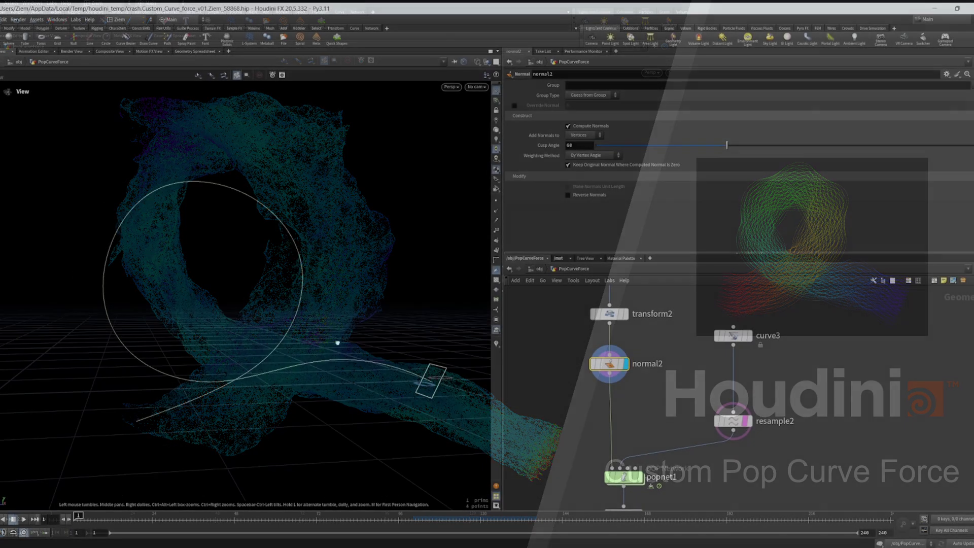
Inspect the looping guide curve and the source grid at its end from several angles
{"action": "left_click_drag", "start_coordinate": [329, 331], "coordinate": [323, 358]}
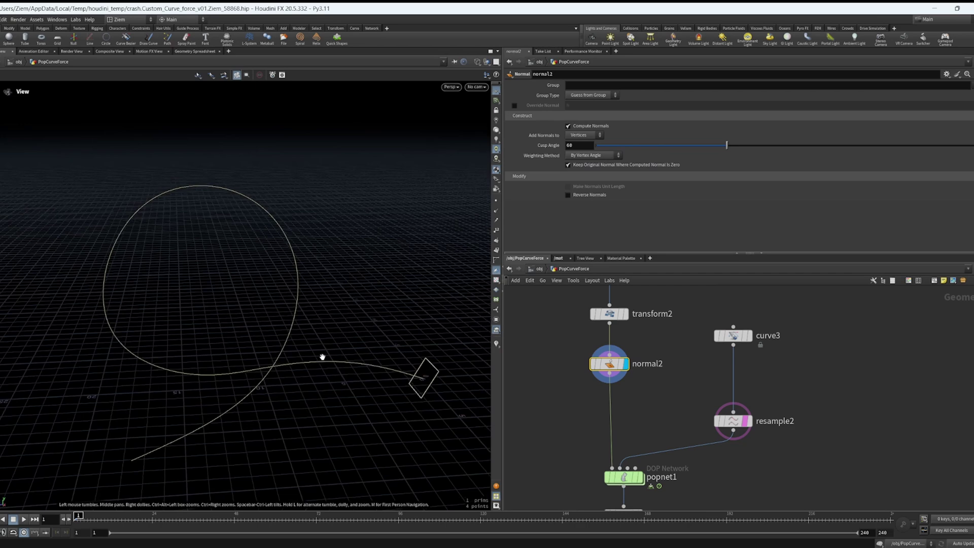
{"action": "middle_click_drag", "start_coordinate": [358, 319], "coordinate": [349, 304]}
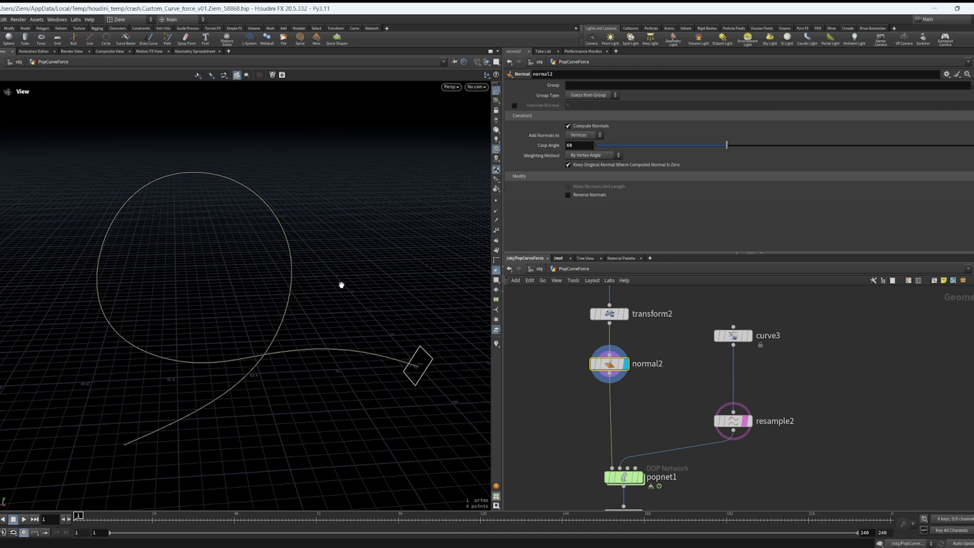
{"action": "left_click_drag", "start_coordinate": [342, 285], "coordinate": [321, 318]}
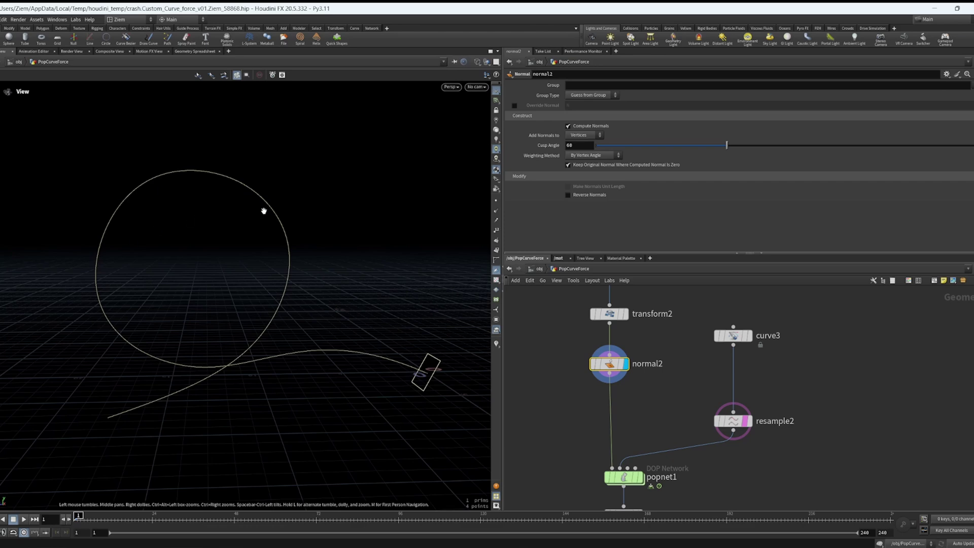
{"action": "mouse_move", "coordinate": [273, 271]}
{"action": "left_mouse_down"}
{"action": "mouse_move", "coordinate": [295, 276]}
{"action": "mouse_move", "coordinate": [280, 271]}
{"action": "left_mouse_up"}
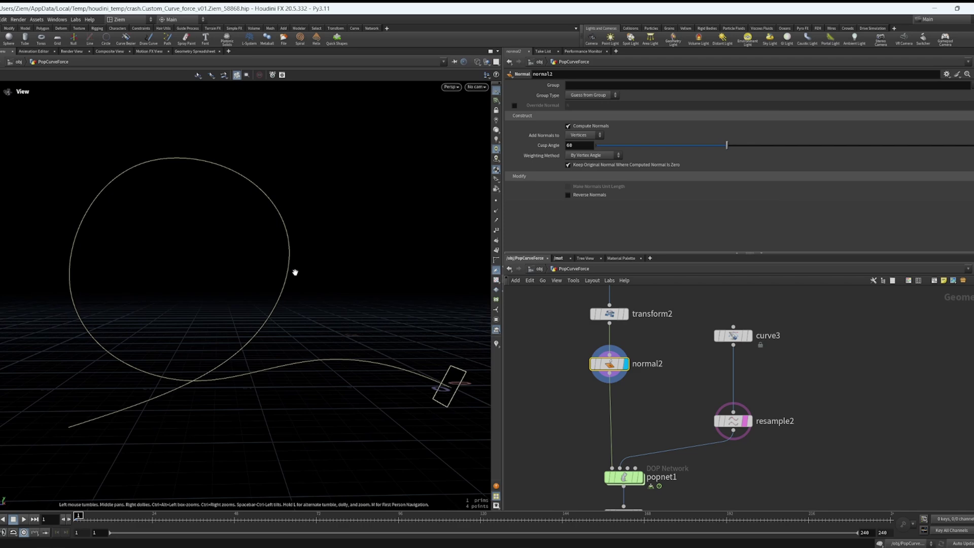
{"action": "right_click_drag", "start_coordinate": [296, 275], "coordinate": [329, 333]}
{"action": "left_click_drag", "start_coordinate": [314, 348], "coordinate": [438, 370]}
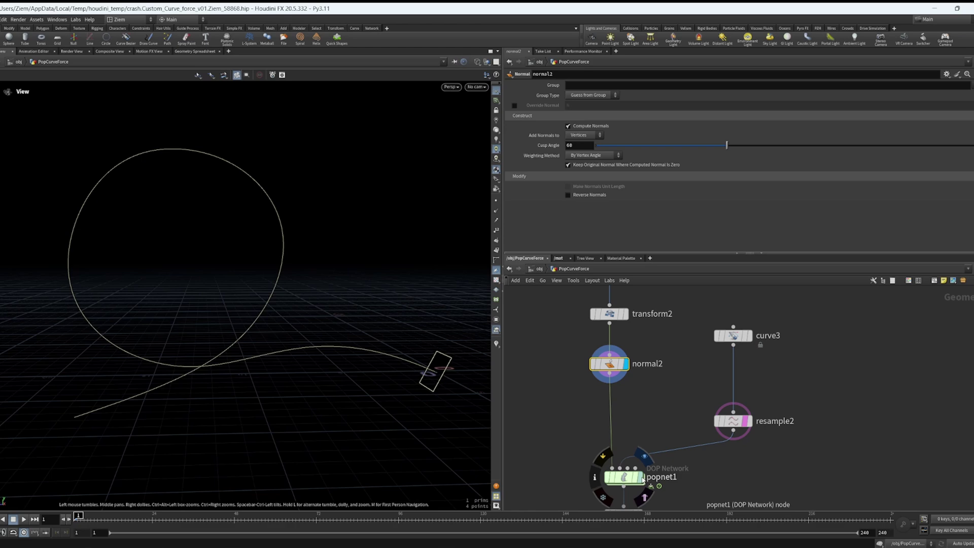
Go inside popnet1, show the popcurveforce1 parameters and play the particle simulation along the curve
{"action": "double_click", "coordinate": [629, 477]}
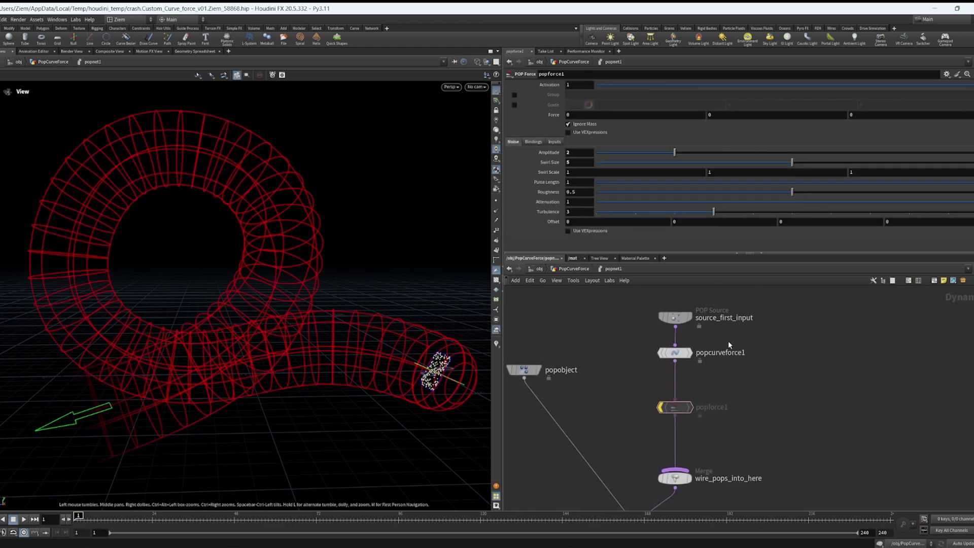
{"action": "left_click", "coordinate": [682, 354]}
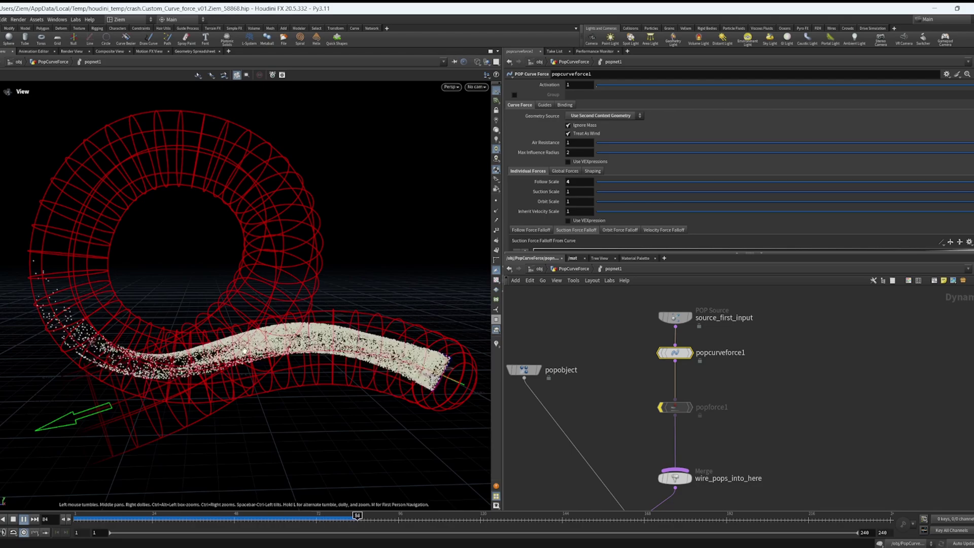
{"action": "middle_click_drag", "start_coordinate": [248, 278], "coordinate": [263, 298]}
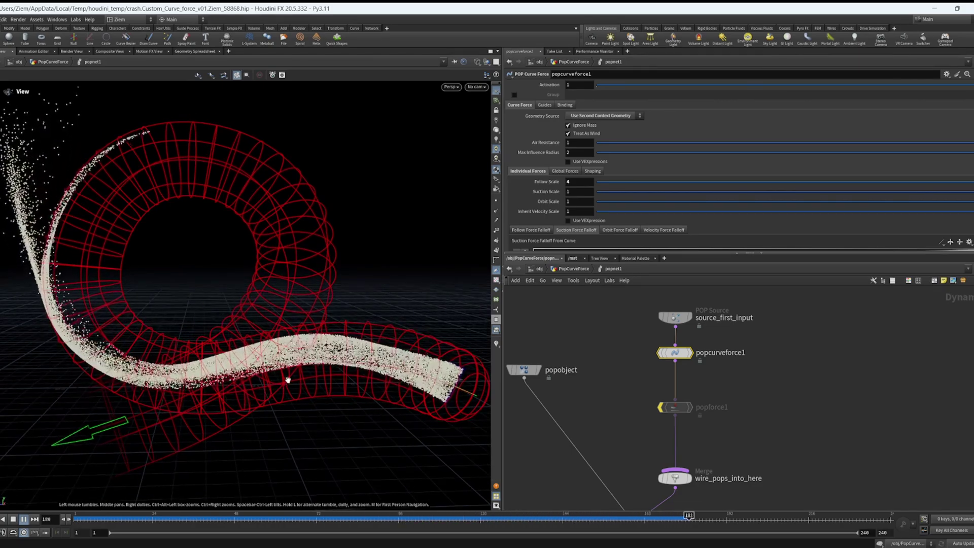
{"action": "left_click", "coordinate": [13, 519]}
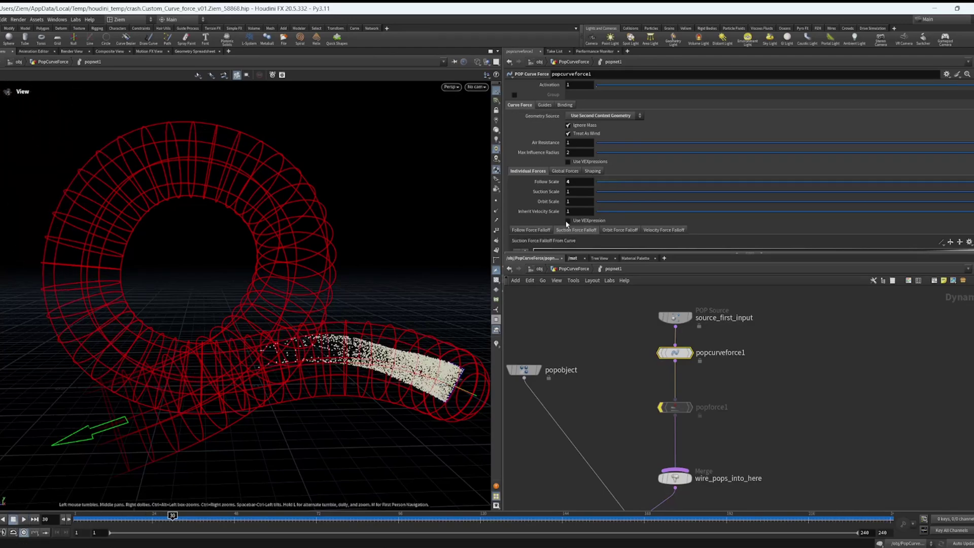
Set the Max Influence Radius of popcurveforce1 to 3.5 and replay the simulation
{"action": "middle_click_drag", "start_coordinate": [586, 153], "coordinate": [606, 149]}
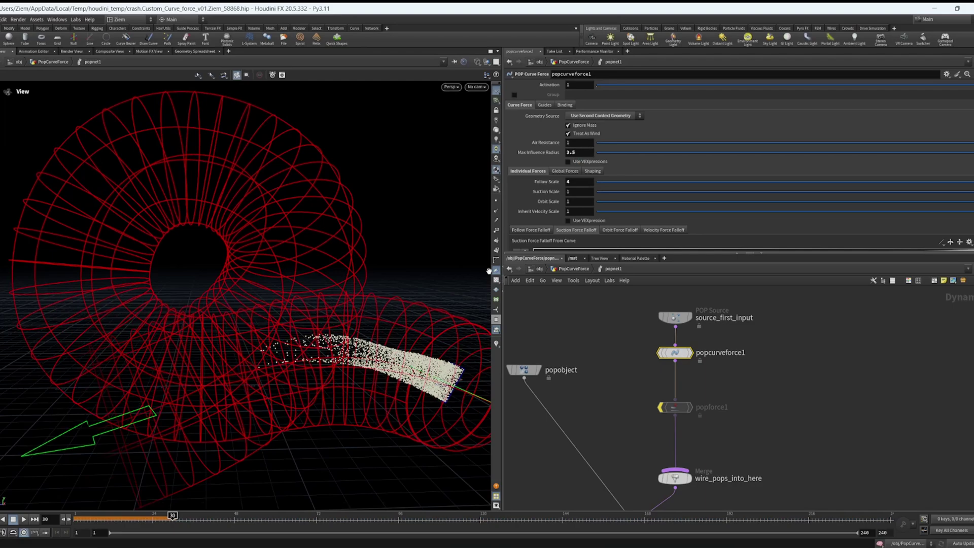
{"action": "left_click", "coordinate": [23, 519]}
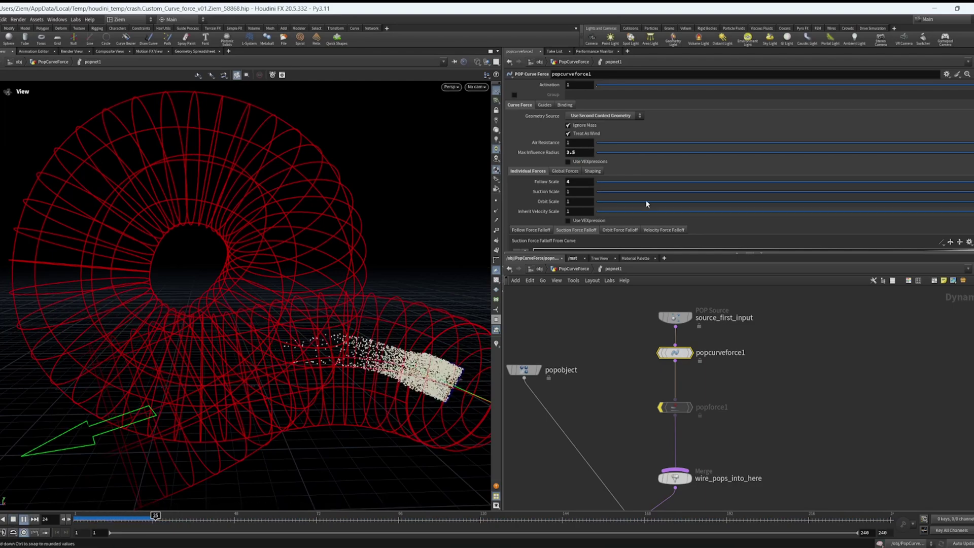
{"action": "scroll", "coordinate": [652, 210], "scroll_direction": "down", "scroll_amount": 3}
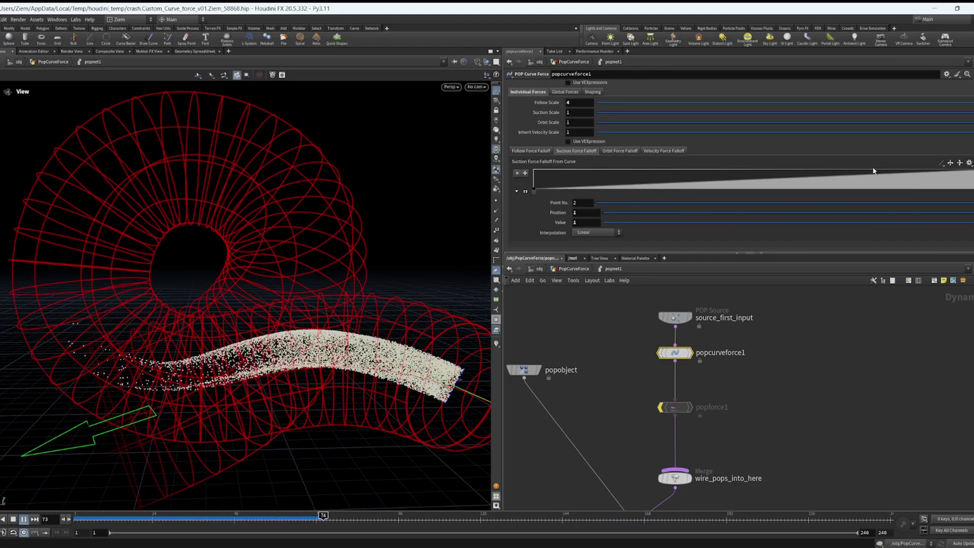
{"action": "scroll", "coordinate": [707, 212], "scroll_direction": "up", "scroll_amount": 2}
{"action": "left_click_drag", "start_coordinate": [348, 218], "coordinate": [191, 199]}
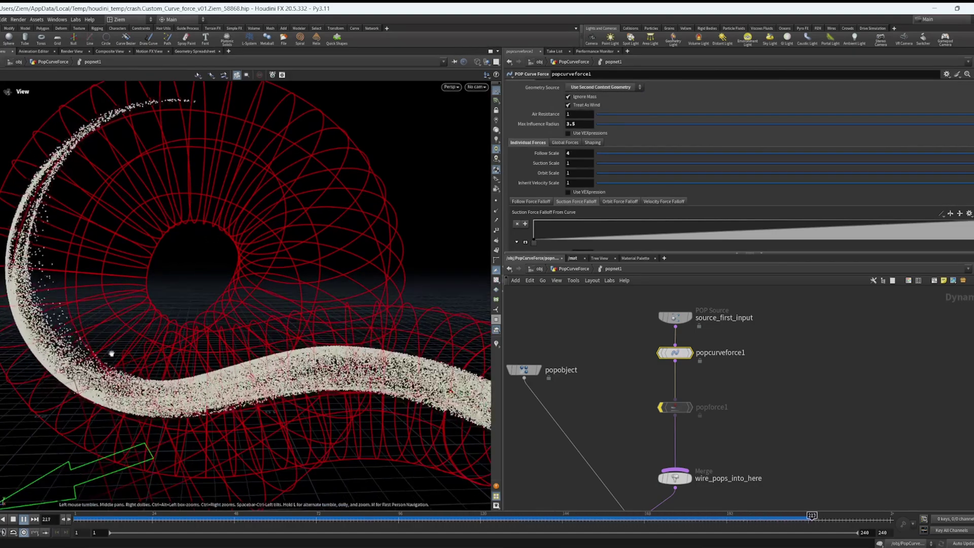
{"action": "left_click", "coordinate": [14, 519]}
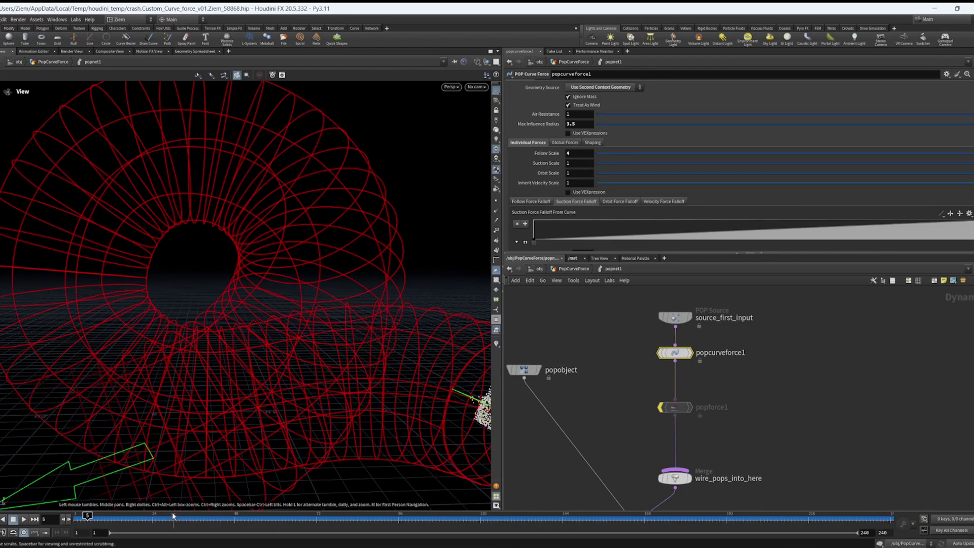
Scrub the timeline to frame 240 and inspect the particle stream inside the force tube
{"action": "left_click_drag", "start_coordinate": [173, 517], "coordinate": [959, 483]}
{"action": "left_click_drag", "start_coordinate": [370, 126], "coordinate": [268, 169]}
{"action": "right_click_drag", "start_coordinate": [234, 166], "coordinate": [241, 252]}
{"action": "middle_click_drag", "start_coordinate": [241, 252], "coordinate": [189, 257]}
{"action": "left_click_drag", "start_coordinate": [188, 258], "coordinate": [305, 284]}
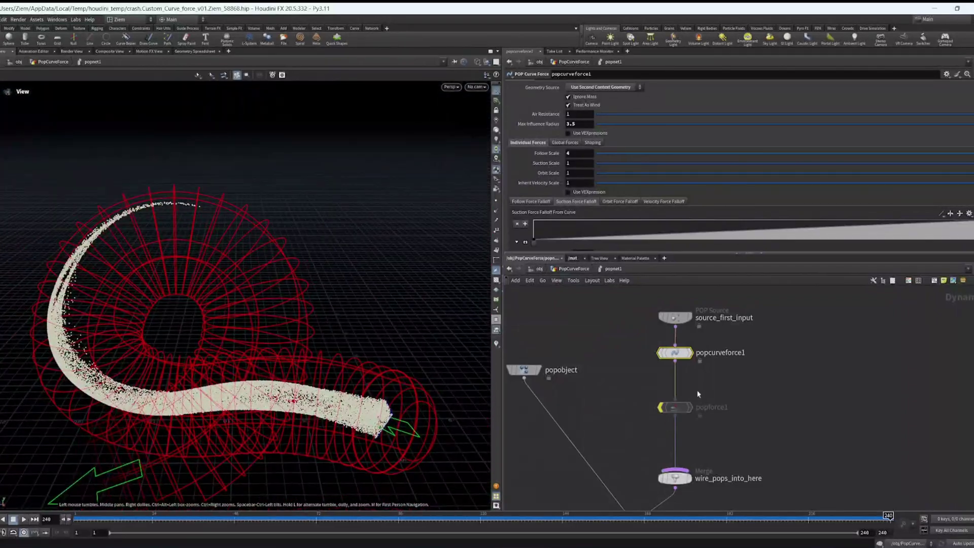
Enable the bypassed popforce1 noise node and replay the simulation from the first frame
{"action": "left_click", "coordinate": [675, 408]}
{"action": "left_click", "coordinate": [655, 388]}
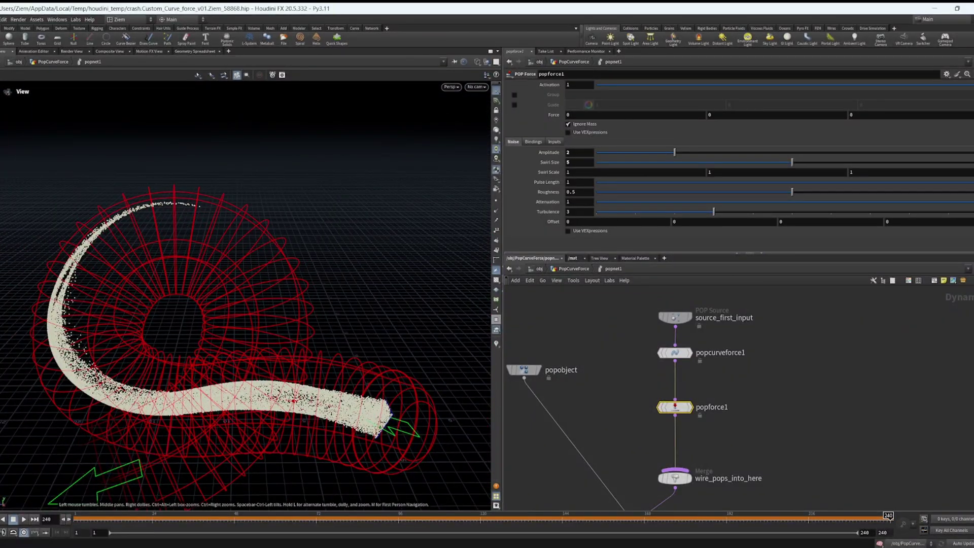
{"action": "key", "text": "Up"}
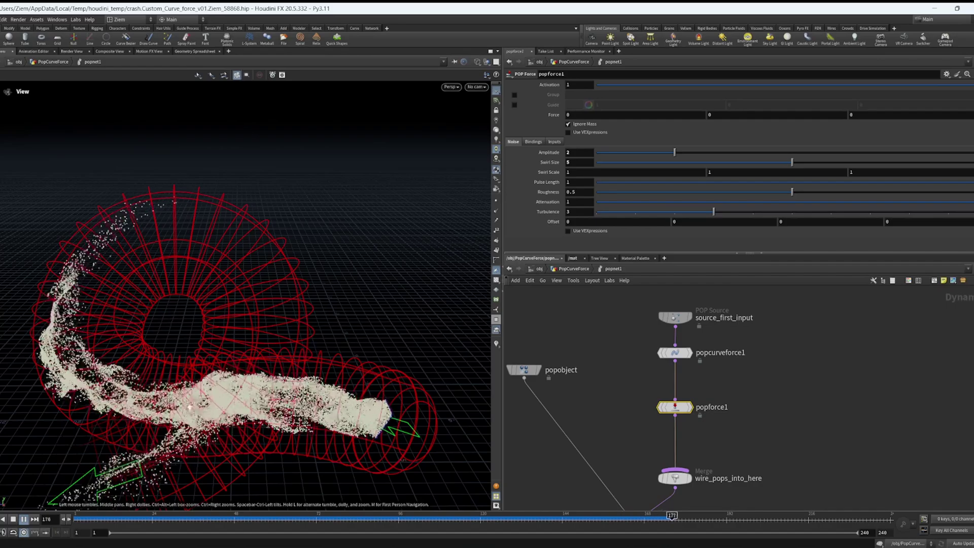
{"action": "middle_click_drag", "start_coordinate": [189, 407], "coordinate": [211, 371]}
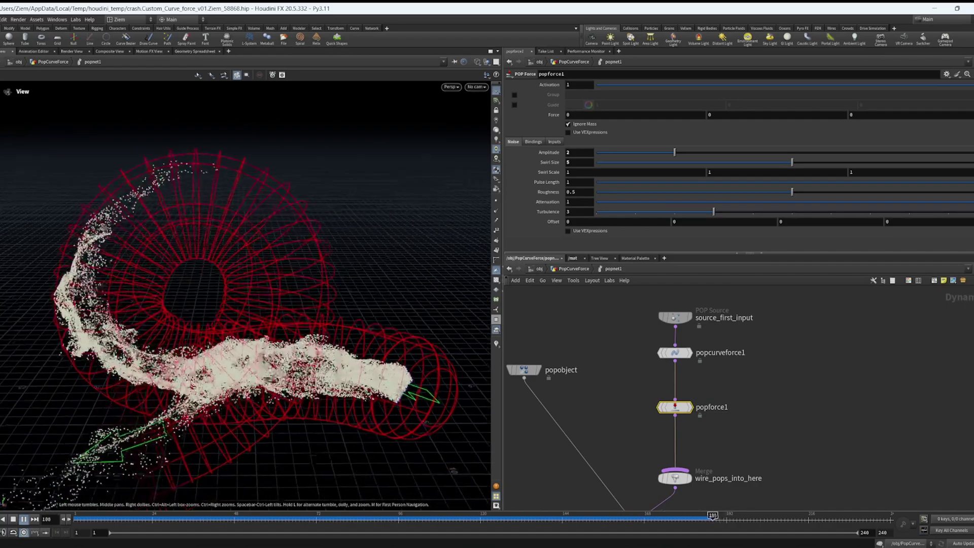
{"action": "left_click", "coordinate": [15, 520]}
Reduce the Max Influence Radius of popcurveforce1 to 2.4
{"action": "left_click_drag", "start_coordinate": [224, 261], "coordinate": [339, 176]}
{"action": "right_click_drag", "start_coordinate": [339, 176], "coordinate": [263, 285]}
{"action": "right_click_drag", "start_coordinate": [384, 180], "coordinate": [324, 218]}
{"action": "left_click_drag", "start_coordinate": [325, 218], "coordinate": [363, 335]}
{"action": "left_click", "coordinate": [675, 353]}
{"action": "middle_click_drag", "start_coordinate": [581, 124], "coordinate": [555, 124]}
{"action": "left_click_drag", "start_coordinate": [345, 300], "coordinate": [482, 228]}
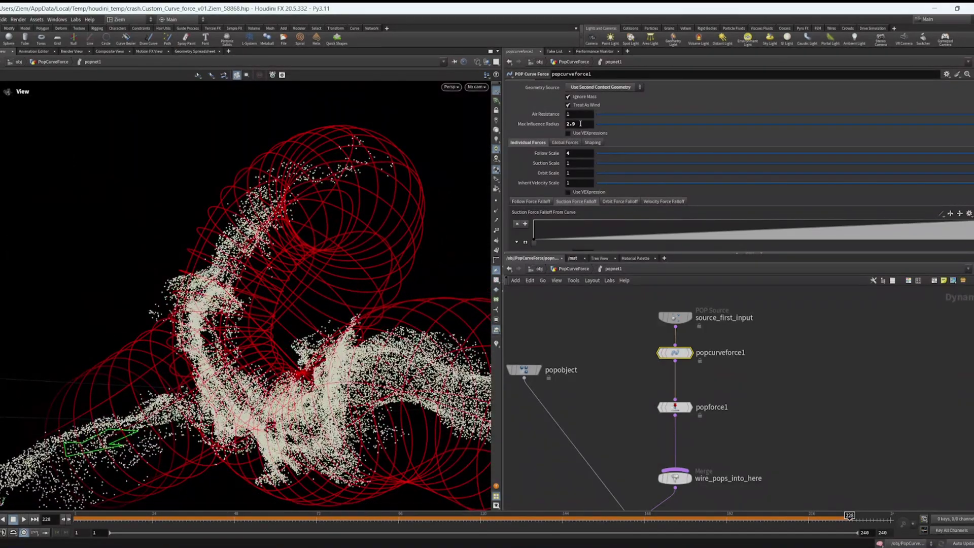
{"action": "middle_click_drag", "start_coordinate": [580, 124], "coordinate": [555, 125]}
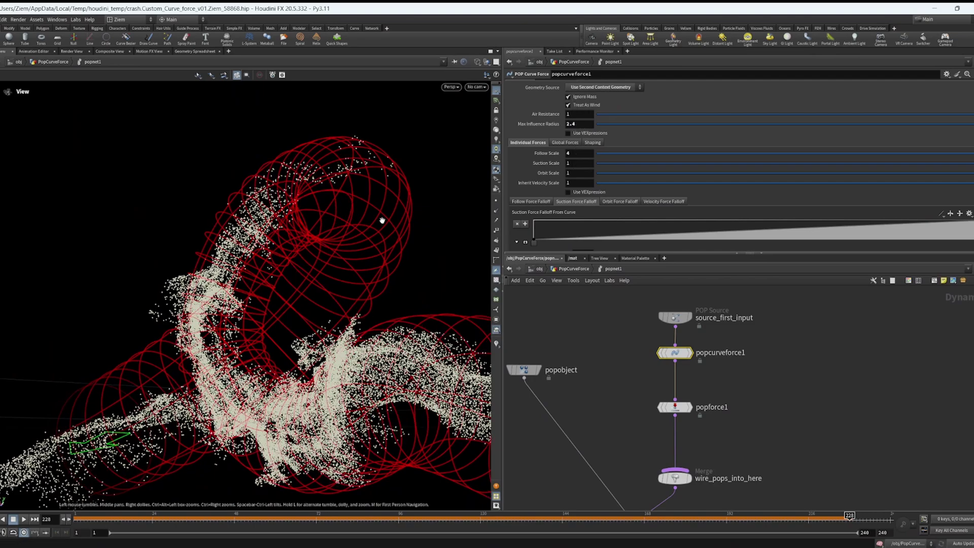
Replay the simulation from frame 1 to check how particles escape the narrower tube, then rewind it
{"action": "left_click_drag", "start_coordinate": [381, 217], "coordinate": [46, 544]}
{"action": "key", "text": "ctrl+Up"}
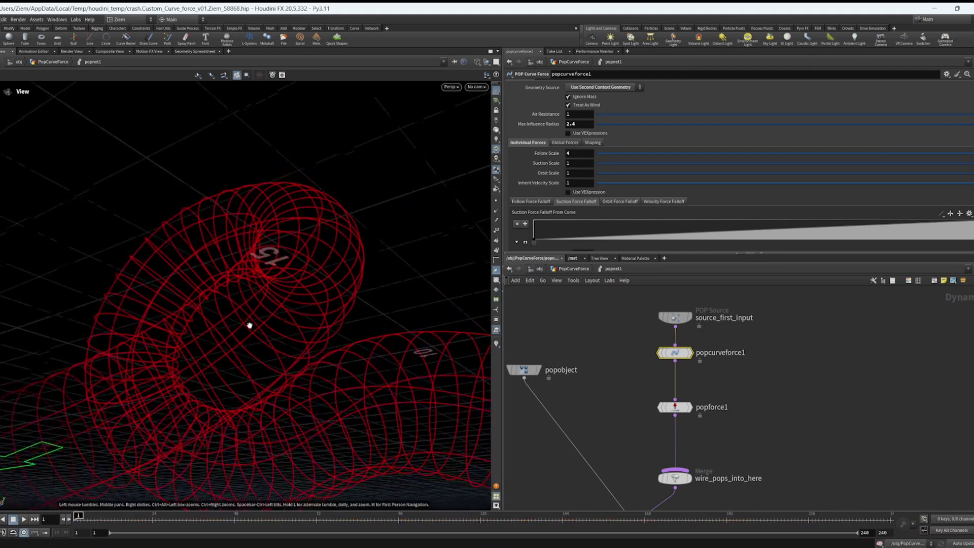
{"action": "left_click_drag", "start_coordinate": [248, 324], "coordinate": [369, 338]}
{"action": "left_click_drag", "start_coordinate": [279, 307], "coordinate": [69, 500]}
{"action": "left_click", "coordinate": [24, 519]}
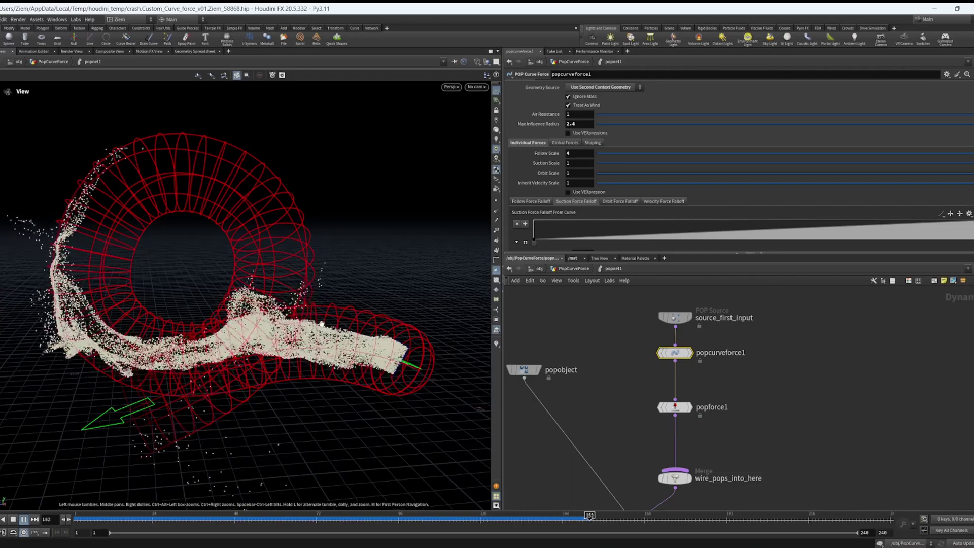
{"action": "middle_click_drag", "start_coordinate": [272, 313], "coordinate": [299, 317]}
{"action": "left_click", "coordinate": [16, 520]}
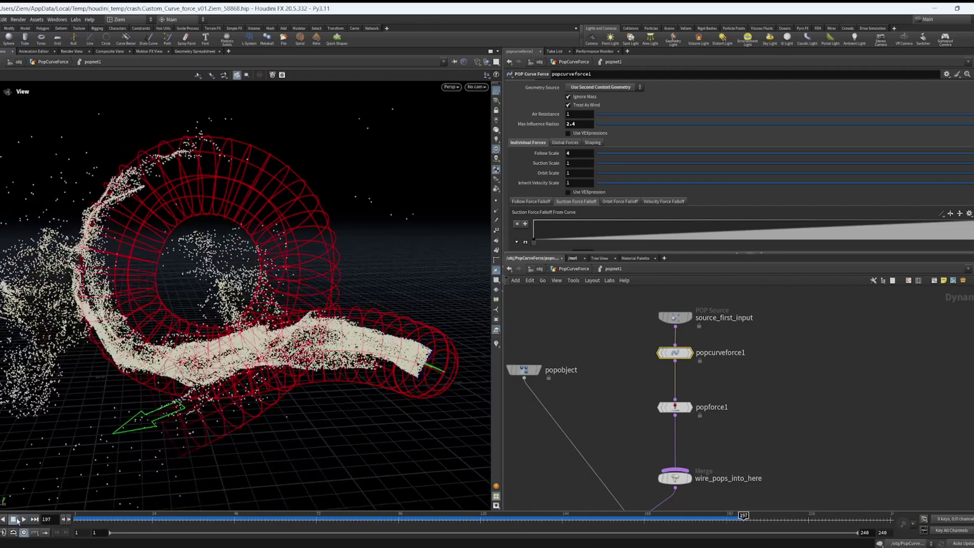
{"action": "left_click", "coordinate": [1, 519]}
{"action": "mouse_move", "coordinate": [260, 320]}
{"action": "left_mouse_down"}
{"action": "mouse_move", "coordinate": [267, 298]}
{"action": "mouse_move", "coordinate": [257, 311]}
{"action": "mouse_move", "coordinate": [264, 346]}
{"action": "mouse_move", "coordinate": [244, 326]}
{"action": "mouse_move", "coordinate": [265, 342]}
{"action": "mouse_move", "coordinate": [304, 330]}
{"action": "mouse_move", "coordinate": [322, 336]}
{"action": "mouse_move", "coordinate": [278, 328]}
{"action": "left_mouse_up"}
Return to the PopCurveForce level and examine the node setup and inputs around the Custom_PopCurveForce subnetwork
{"action": "left_click", "coordinate": [620, 347]}
{"action": "middle_click_drag", "start_coordinate": [623, 415], "coordinate": [621, 400]}
{"action": "left_click", "coordinate": [576, 269]}
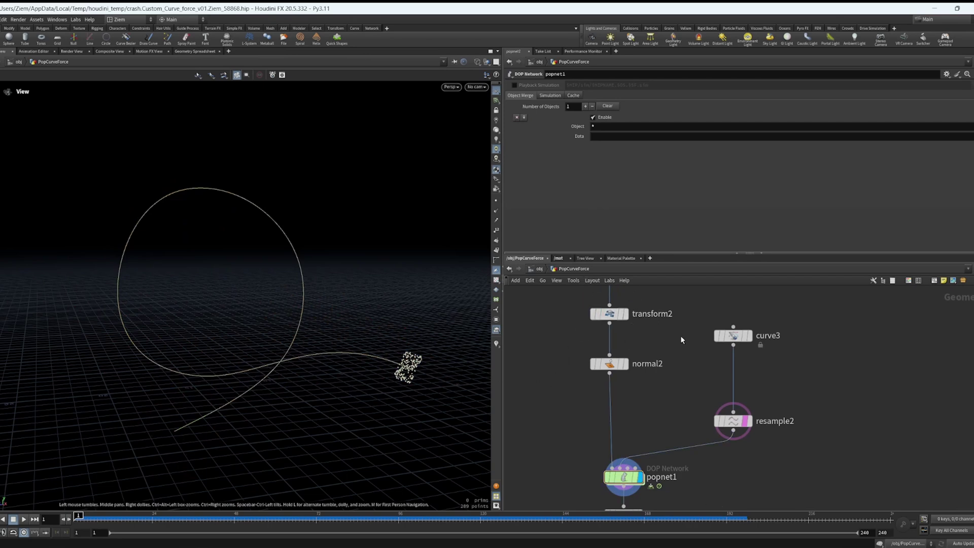
{"action": "scroll", "coordinate": [661, 363], "scroll_direction": "down", "scroll_amount": 3}
{"action": "middle_click_drag", "start_coordinate": [744, 360], "coordinate": [607, 377]}
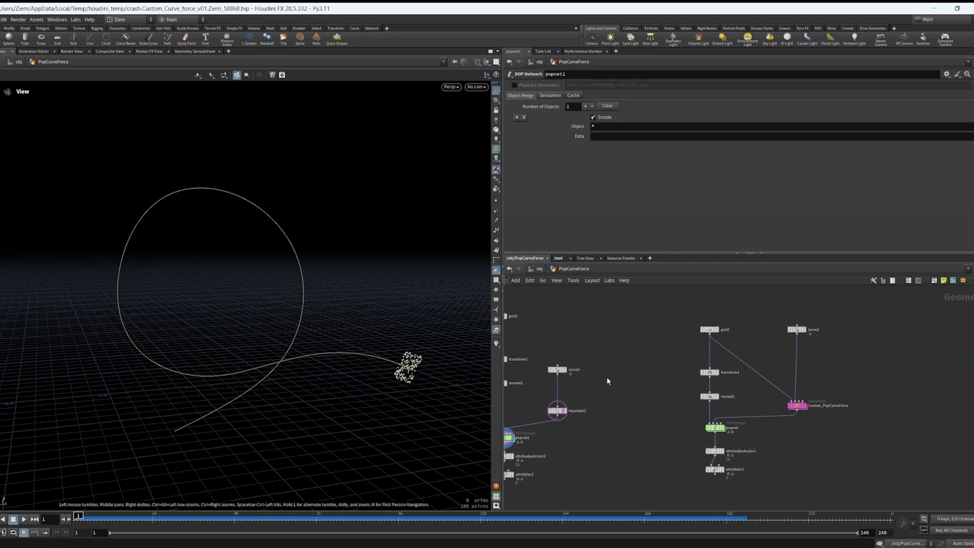
{"action": "middle_click_drag", "start_coordinate": [687, 376], "coordinate": [570, 374]}
{"action": "scroll", "coordinate": [645, 376], "scroll_direction": "up", "scroll_amount": 3}
{"action": "middle_click_drag", "start_coordinate": [731, 425], "coordinate": [723, 442]}
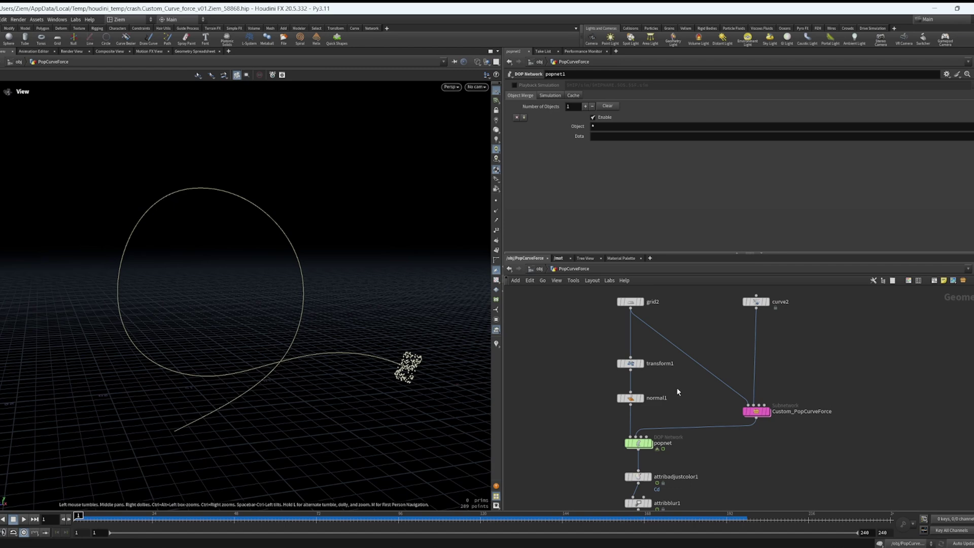
{"action": "scroll", "coordinate": [685, 385], "scroll_direction": "up", "scroll_amount": 2}
{"action": "middle_click_drag", "start_coordinate": [685, 384], "coordinate": [674, 405]}
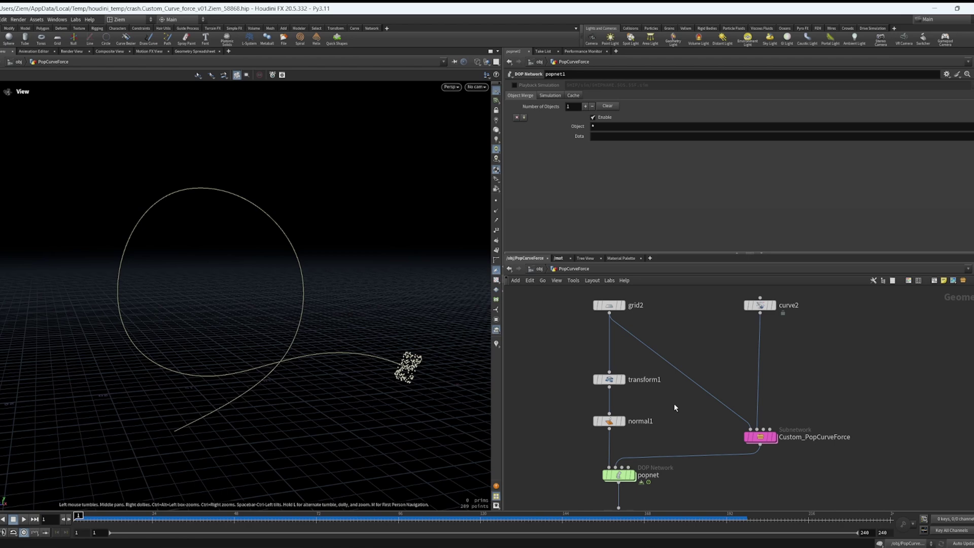
{"action": "middle_click_drag", "start_coordinate": [685, 404], "coordinate": [686, 419]}
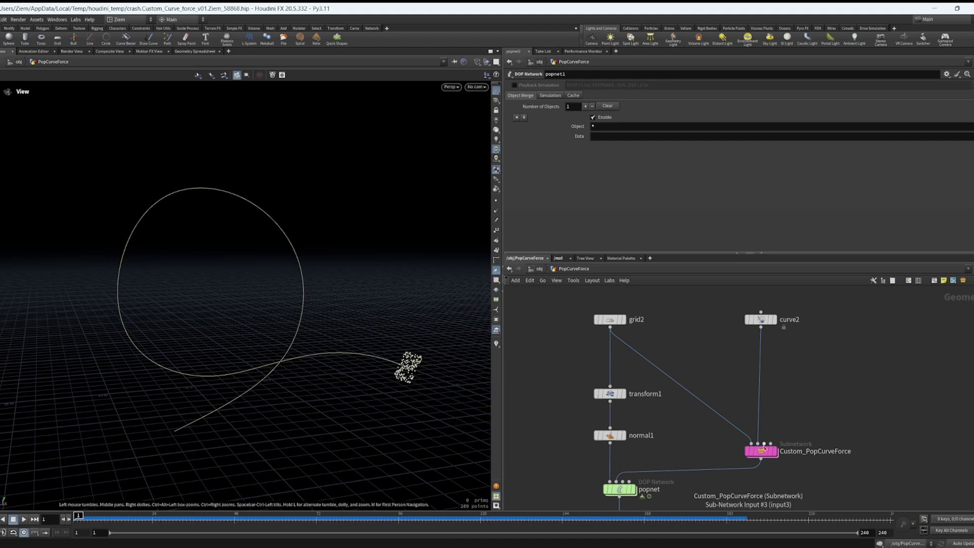
{"action": "mouse_move", "coordinate": [764, 451]}
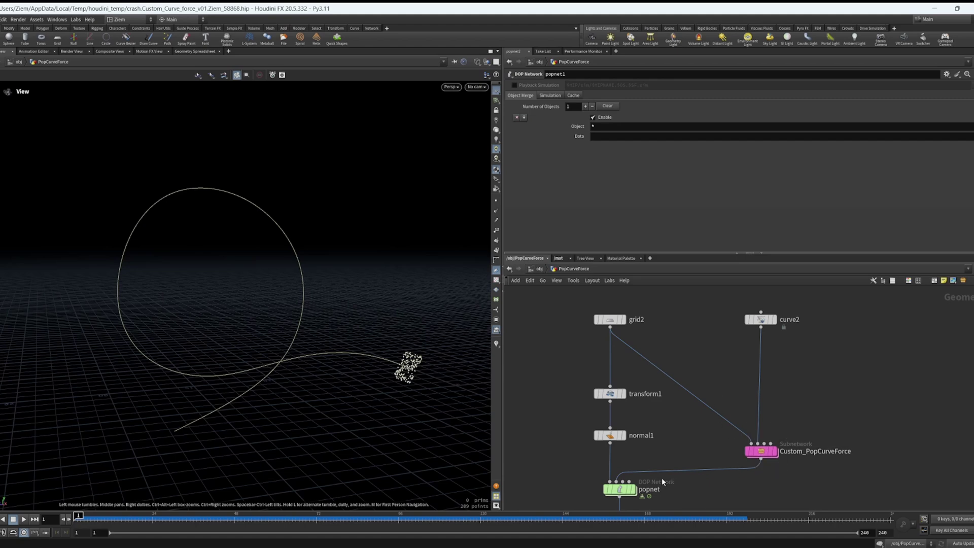
Look inside popnet at the Custum_Curve_Force POP Advect by Volumes node, and return to the parent network
{"action": "middle_click_drag", "start_coordinate": [661, 477], "coordinate": [660, 405]}
{"action": "scroll", "coordinate": [643, 450], "scroll_direction": "up", "scroll_amount": 1}
{"action": "double_click", "coordinate": [613, 412]}
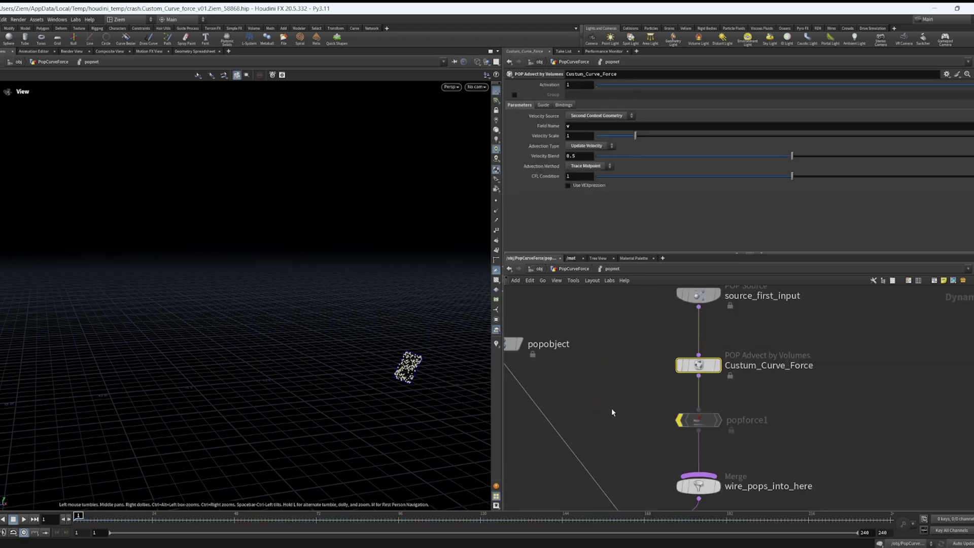
{"action": "key", "text": "u"}
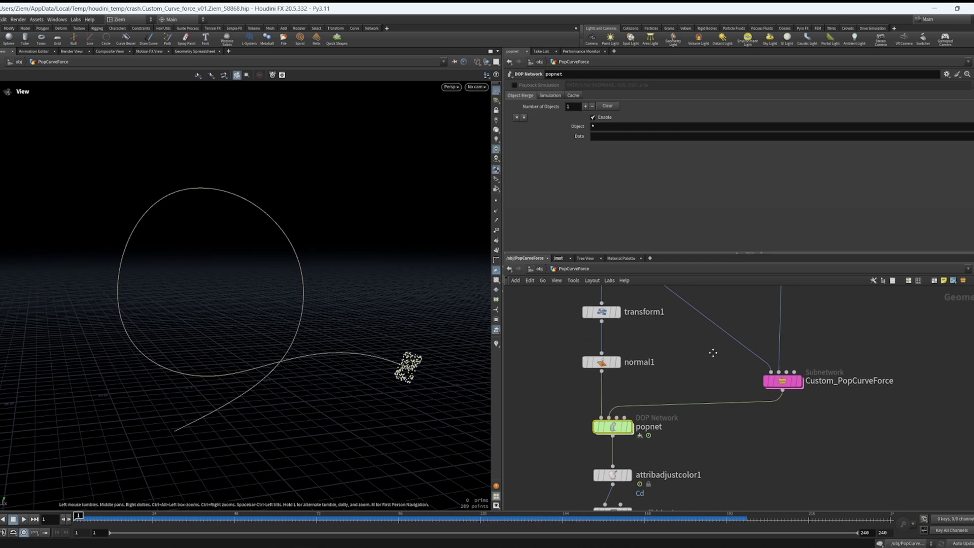
Display the attribadjustcolor1 node below popnet and play the coloured particle simulation along the curve
{"action": "middle_click_drag", "start_coordinate": [658, 467], "coordinate": [659, 420]}
{"action": "left_click", "coordinate": [632, 429]}
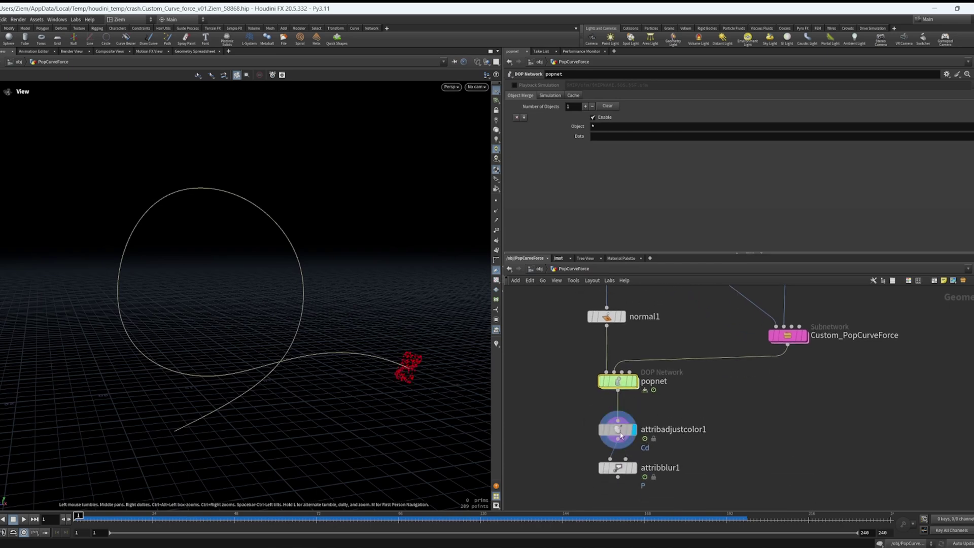
{"action": "left_click", "coordinate": [23, 519]}
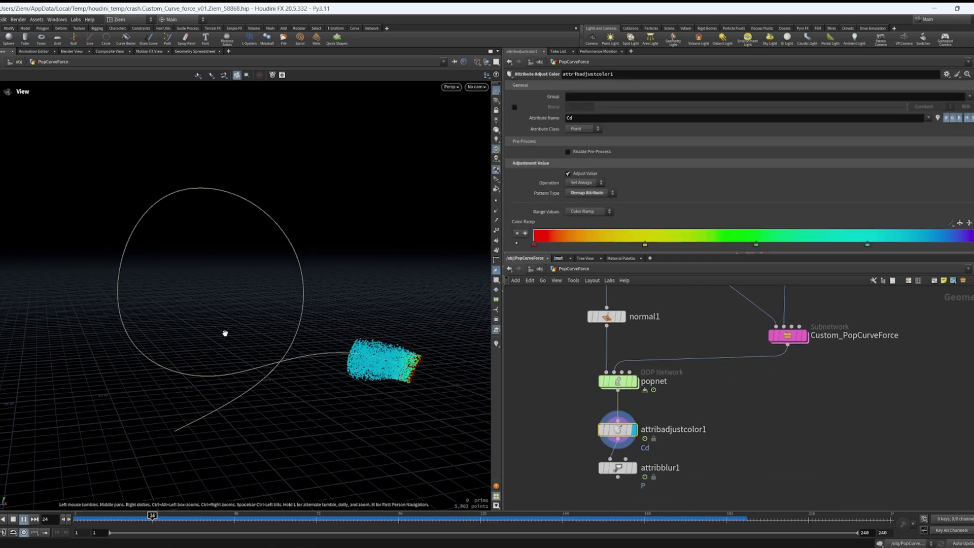
{"action": "scroll", "coordinate": [409, 367], "scroll_direction": "up", "scroll_amount": 4}
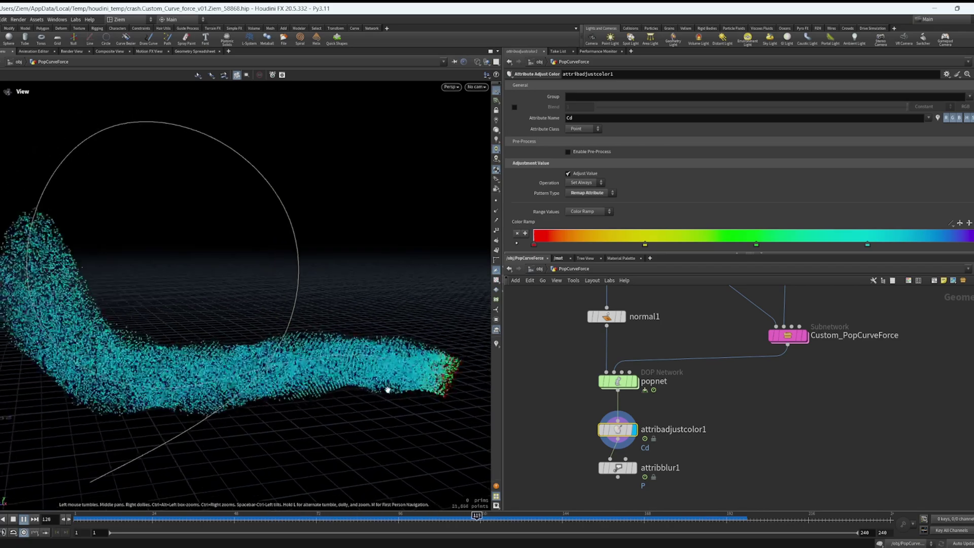
{"action": "left_click_drag", "start_coordinate": [265, 305], "coordinate": [247, 309]}
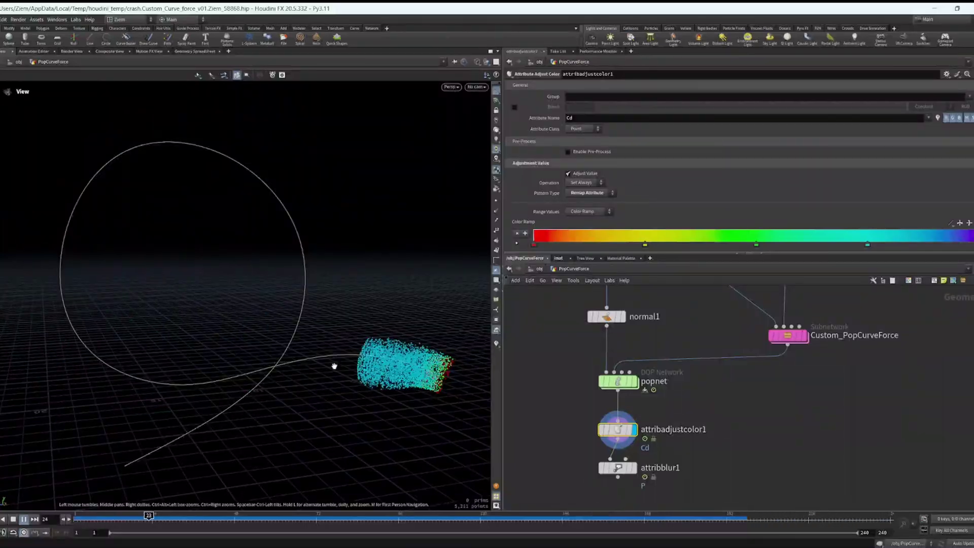
Scrub and play the coloured particle simulation around the whole loop to frame 240, and rewind it to frame 1
{"action": "left_click_drag", "start_coordinate": [228, 344], "coordinate": [305, 329]}
{"action": "left_click_drag", "start_coordinate": [832, 372], "coordinate": [798, 436]}
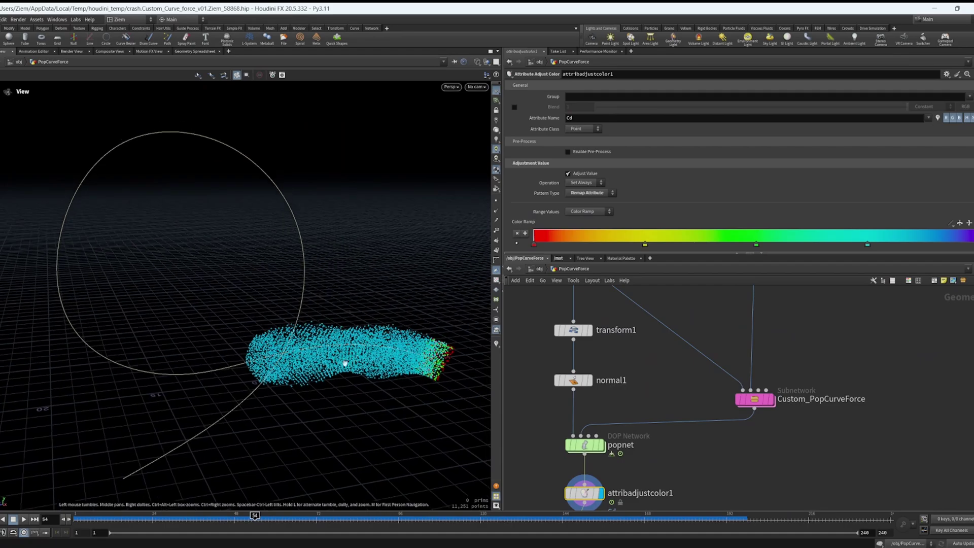
{"action": "left_click_drag", "start_coordinate": [284, 517], "coordinate": [669, 514]}
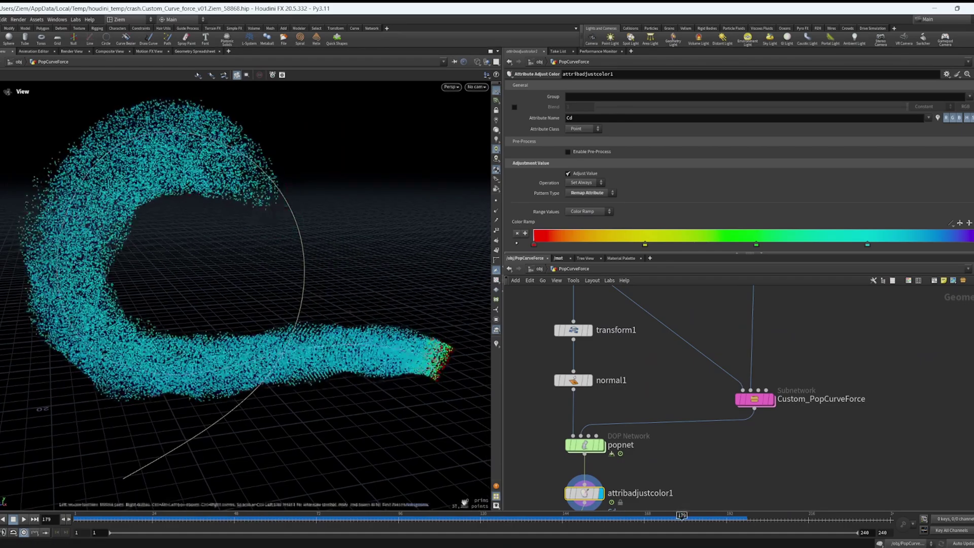
{"action": "left_click", "coordinate": [23, 519]}
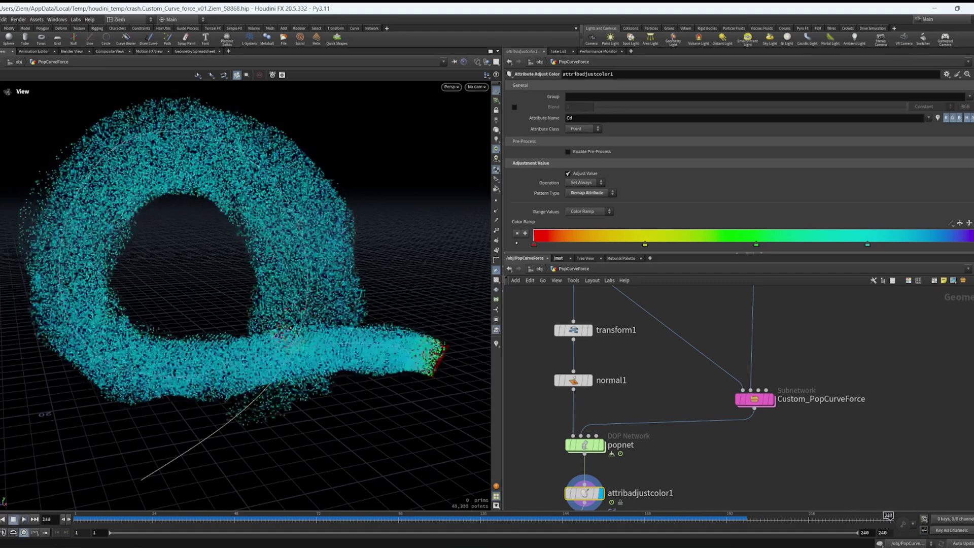
{"action": "left_click", "coordinate": [2, 519]}
Check the Custum_Curve_Force node inside popnet, return to PopCurveForce, and briefly replay the particle simulation before rewinding it
{"action": "double_click", "coordinate": [571, 450]}
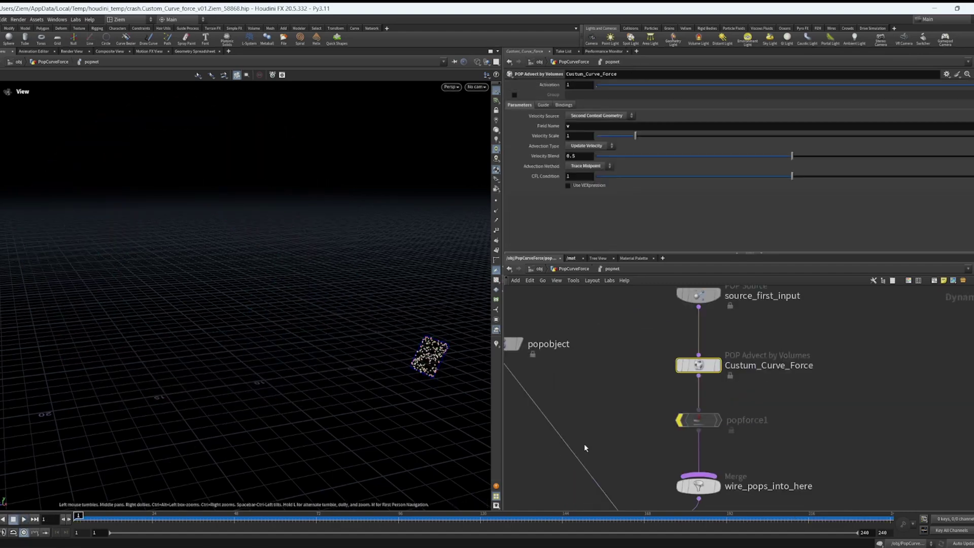
{"action": "mouse_move", "coordinate": [672, 396]}
{"action": "left_click", "coordinate": [577, 269]}
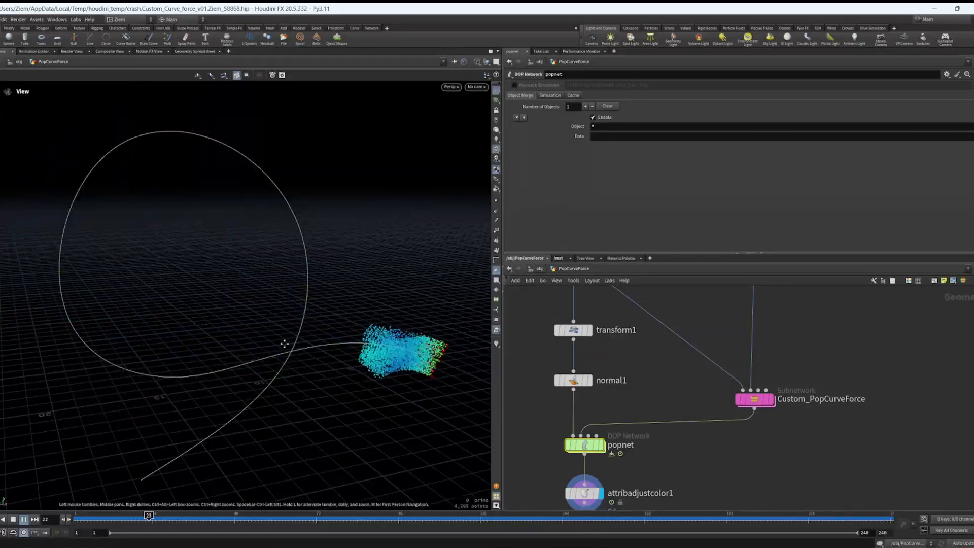
{"action": "middle_click_drag", "start_coordinate": [284, 343], "coordinate": [283, 363]}
{"action": "left_click", "coordinate": [13, 519]}
{"action": "left_click", "coordinate": [3, 519]}
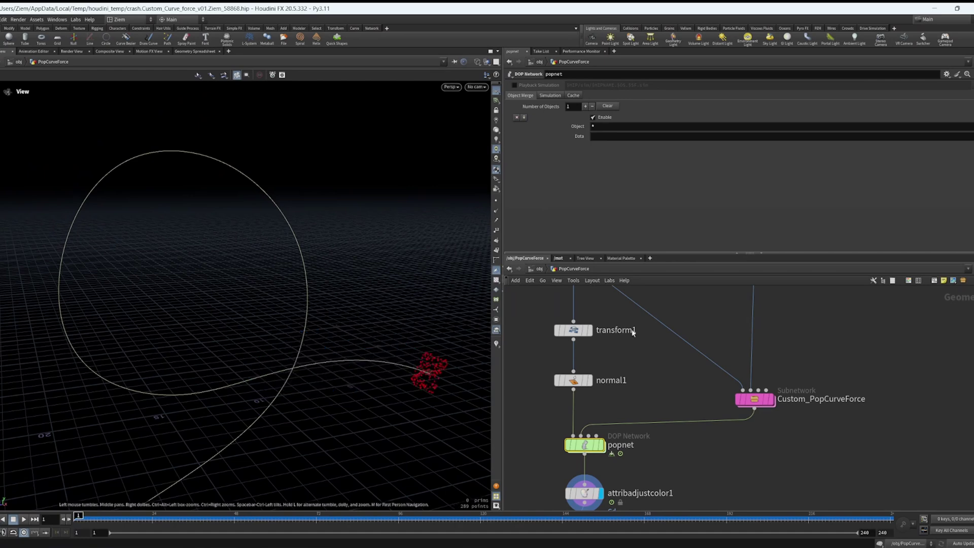
Examine the Custom_PopCurveForce subnetwork's input labels and the grid2 and curve2 nodes that feed it
{"action": "scroll", "coordinate": [677, 341], "scroll_direction": "down", "scroll_amount": 4}
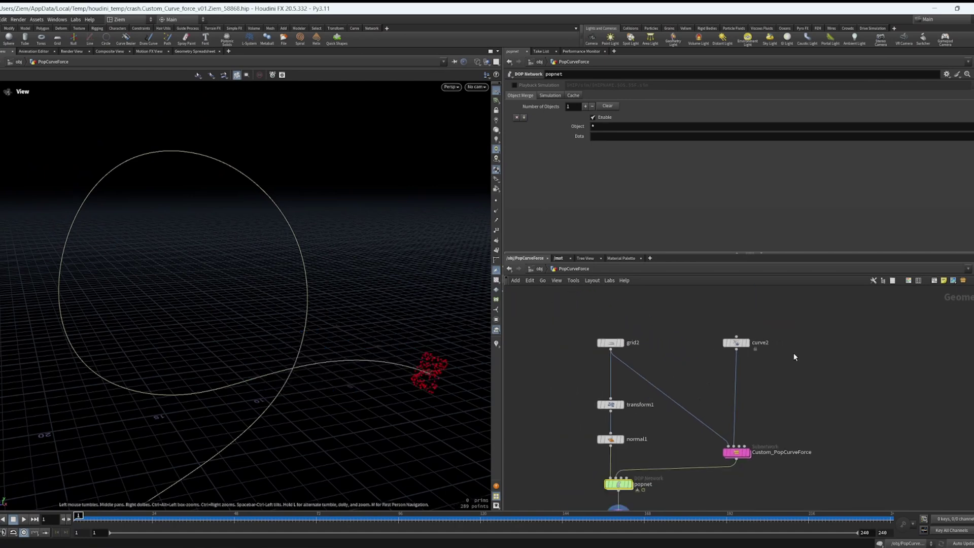
{"action": "scroll", "coordinate": [662, 343], "scroll_direction": "up", "scroll_amount": 6}
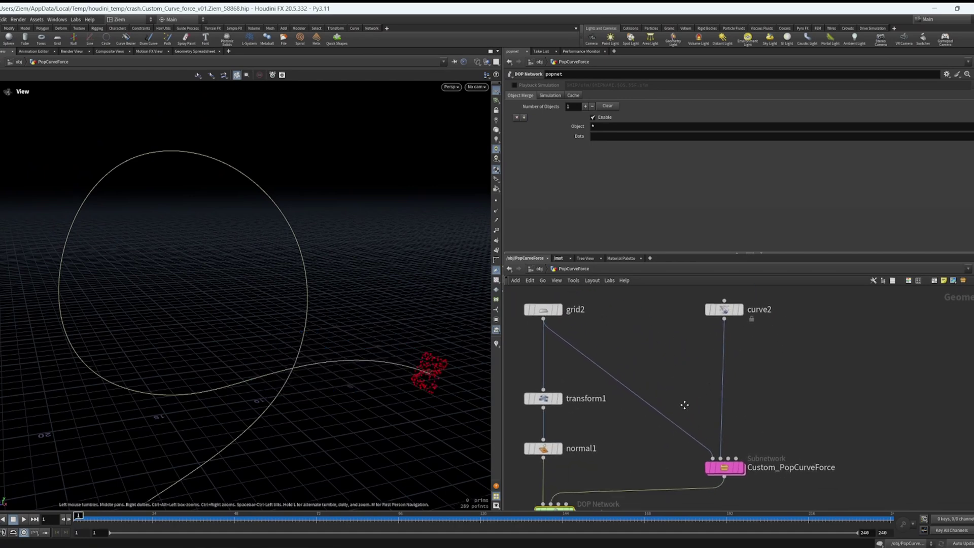
{"action": "left_click", "coordinate": [713, 466]}
{"action": "scroll", "coordinate": [649, 411], "scroll_direction": "down", "scroll_amount": 2}
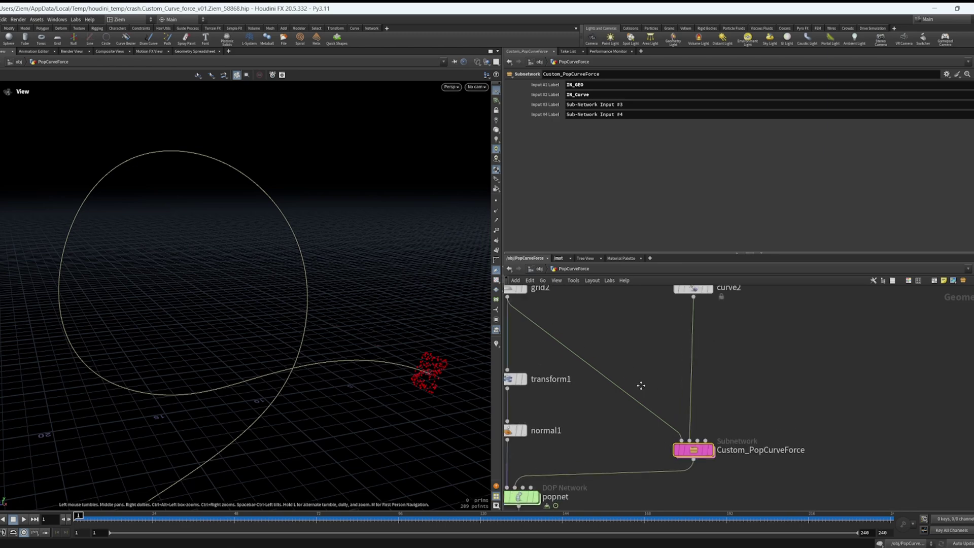
{"action": "middle_click_drag", "start_coordinate": [641, 385], "coordinate": [685, 424]}
{"action": "left_click", "coordinate": [553, 328]}
{"action": "left_click", "coordinate": [779, 330]}
{"action": "scroll", "coordinate": [668, 352], "scroll_direction": "down", "scroll_amount": 2}
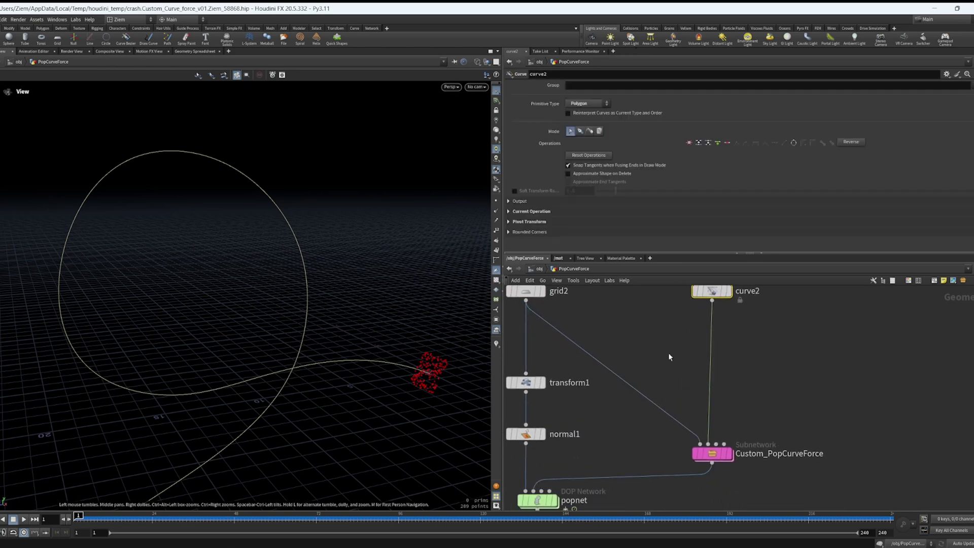
Enter the Custom_PopCurveForce subnetwork and display resample1 to inspect the short resampled line coming from line1
{"action": "double_click", "coordinate": [713, 421]}
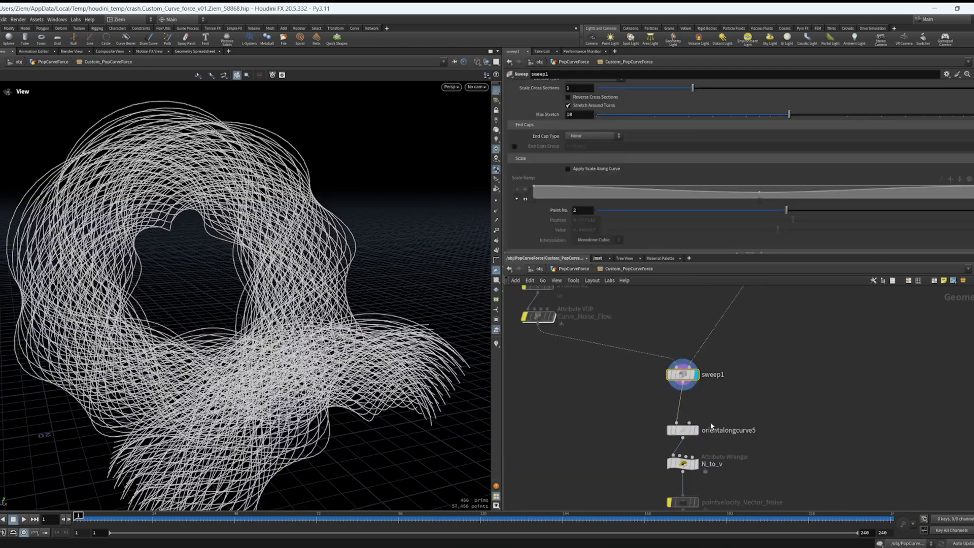
{"action": "scroll", "coordinate": [605, 329], "scroll_direction": "up", "scroll_amount": 3}
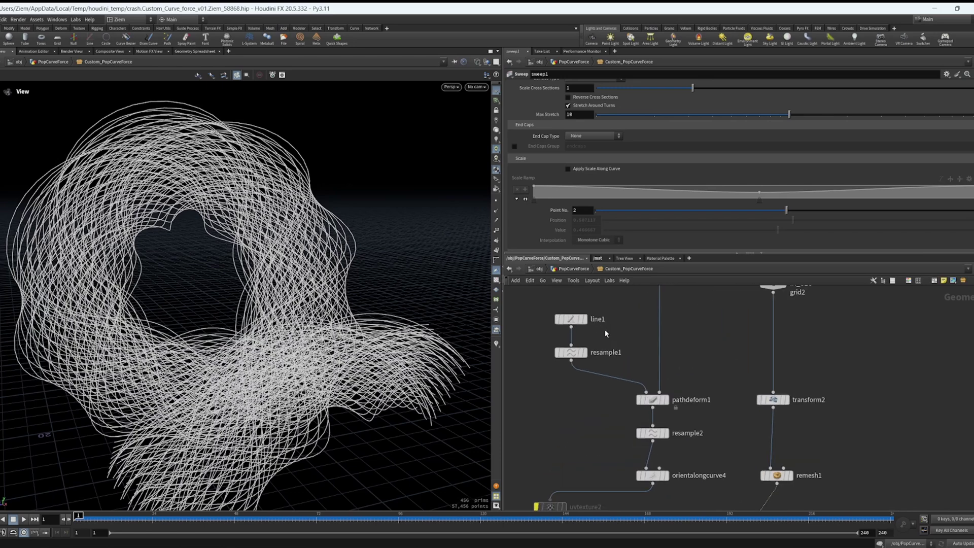
{"action": "left_click", "coordinate": [586, 320]}
{"action": "left_click", "coordinate": [586, 354]}
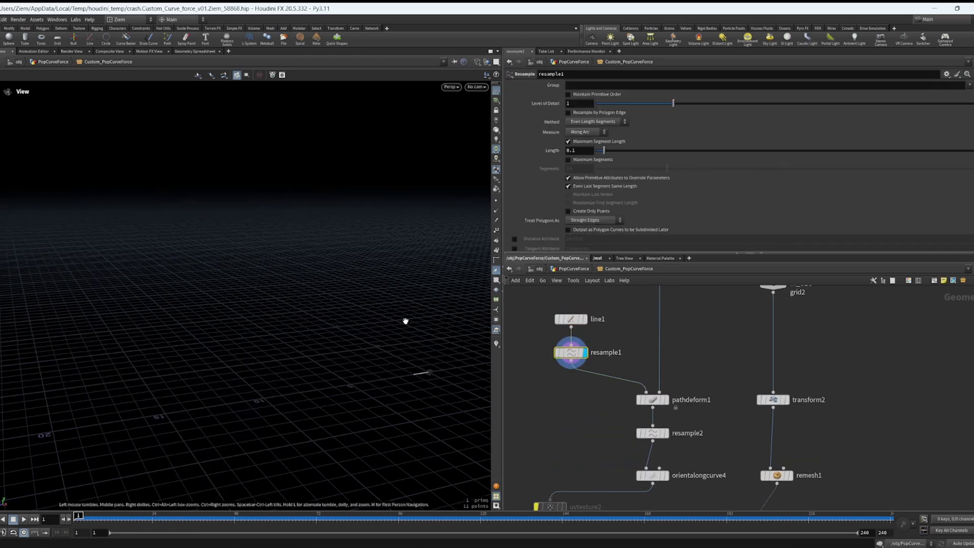
{"action": "left_click_drag", "start_coordinate": [405, 321], "coordinate": [343, 312]}
{"action": "left_click", "coordinate": [574, 319]}
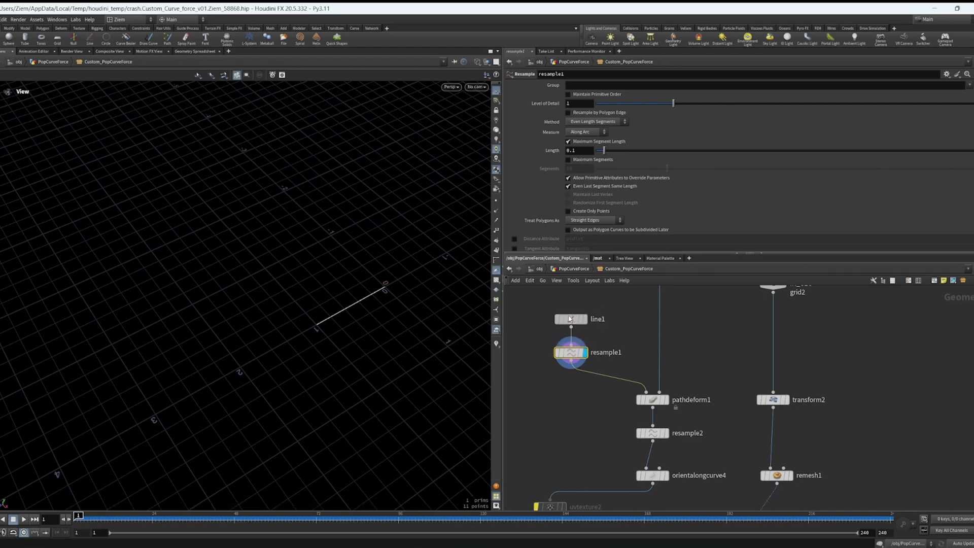
{"action": "left_click", "coordinate": [572, 352]}
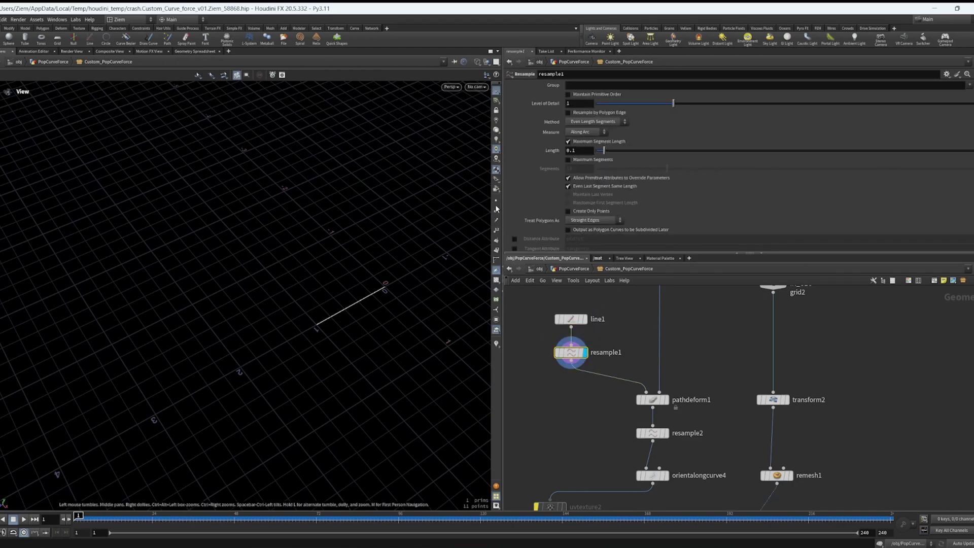
Display pathdeform1 and inspect how it maps the resampled line onto the IN_Curve input
{"action": "middle_click_drag", "start_coordinate": [582, 432], "coordinate": [537, 440]}
{"action": "left_click", "coordinate": [611, 408]}
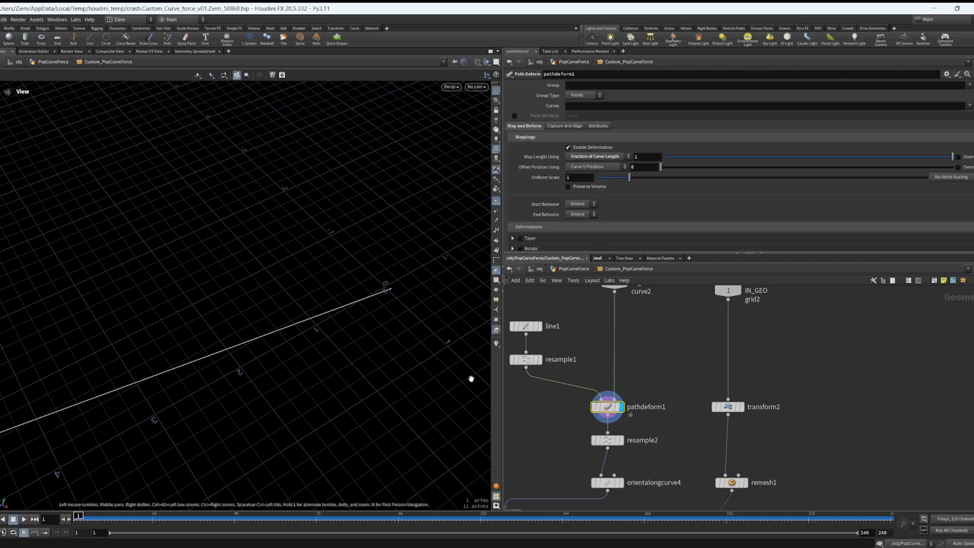
{"action": "scroll", "coordinate": [649, 368], "scroll_direction": "up", "scroll_amount": 3}
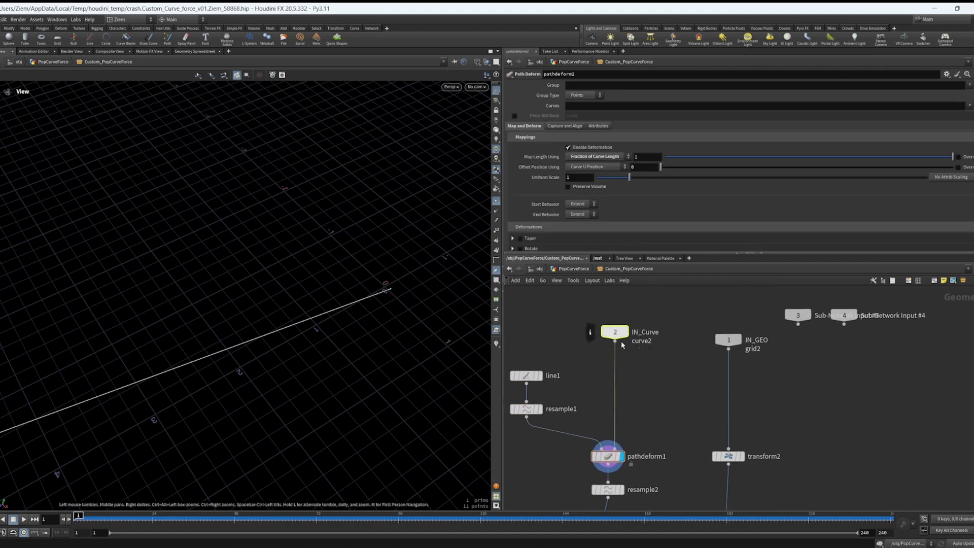
{"action": "middle_click_drag", "start_coordinate": [653, 411], "coordinate": [678, 397]}
{"action": "left_click_drag", "start_coordinate": [374, 306], "coordinate": [334, 325]}
Review the resample1 settings, reselect pathdeform1 and view the entire deformed loop
{"action": "left_click", "coordinate": [538, 393]}
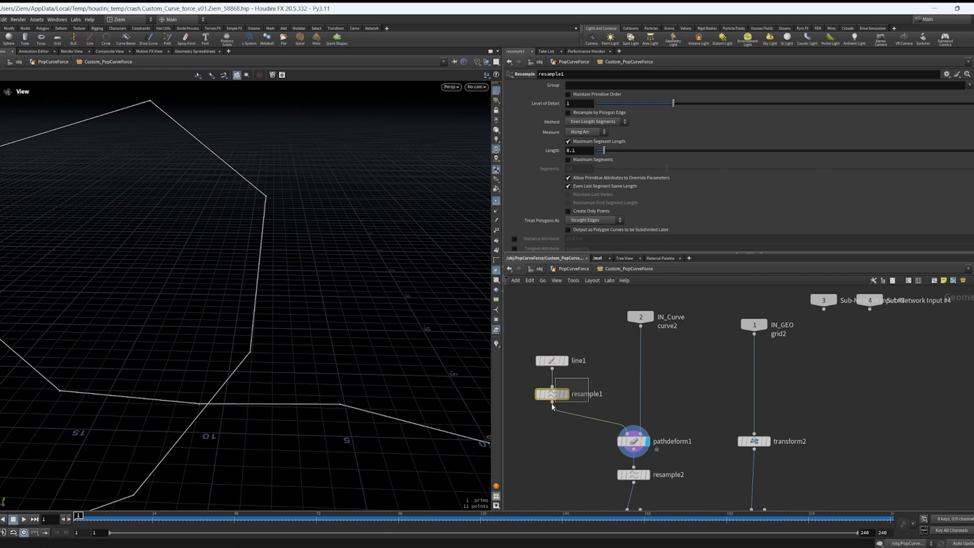
{"action": "scroll", "coordinate": [619, 190], "scroll_direction": "down", "scroll_amount": 1}
{"action": "middle_click_drag", "start_coordinate": [602, 400], "coordinate": [594, 346]}
{"action": "left_click", "coordinate": [623, 387]}
{"action": "right_click_drag", "start_coordinate": [328, 294], "coordinate": [242, 300]}
{"action": "left_click_drag", "start_coordinate": [242, 301], "coordinate": [250, 300]}
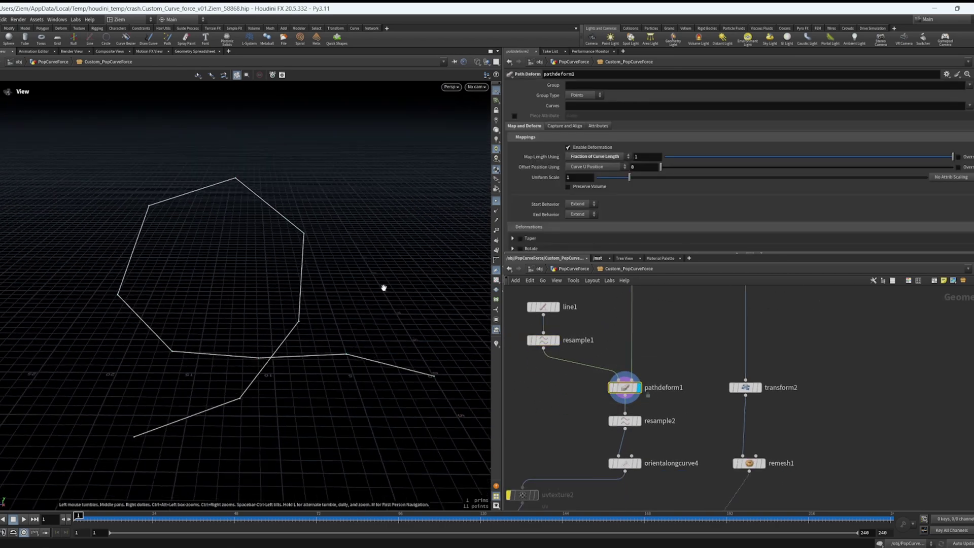
{"action": "middle_click_drag", "start_coordinate": [646, 359], "coordinate": [654, 352]}
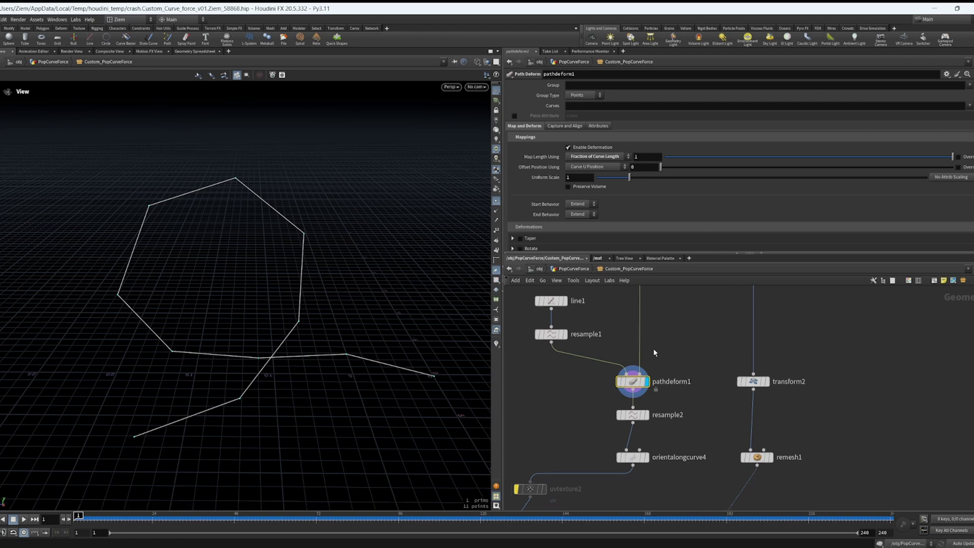
Select the line1 and resample1 nodes together and move them slightly farther above pathdeform1
{"action": "left_click", "coordinate": [589, 301]}
{"action": "left_click_drag", "start_coordinate": [542, 347], "coordinate": [541, 347]}
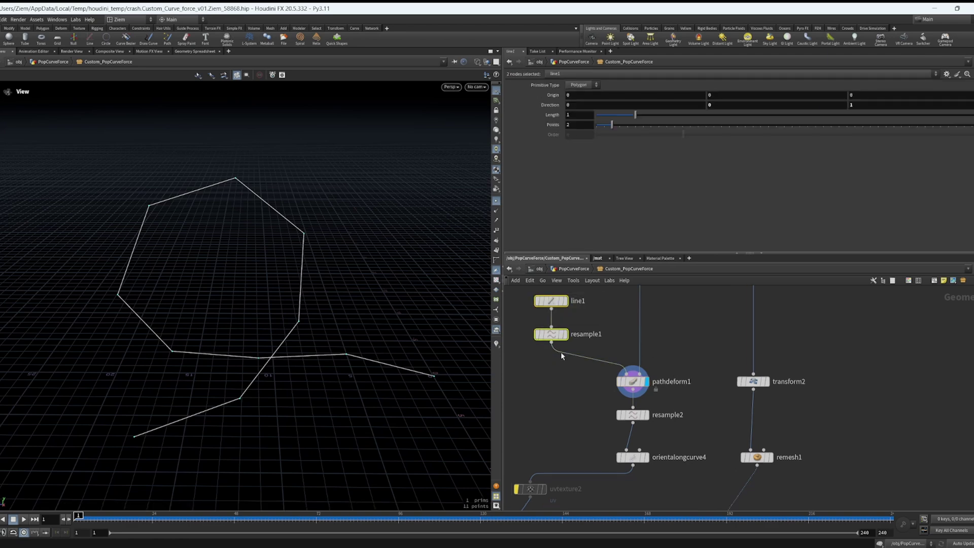
{"action": "middle_click_drag", "start_coordinate": [591, 324], "coordinate": [595, 378]}
{"action": "left_click_drag", "start_coordinate": [554, 354], "coordinate": [556, 332]}
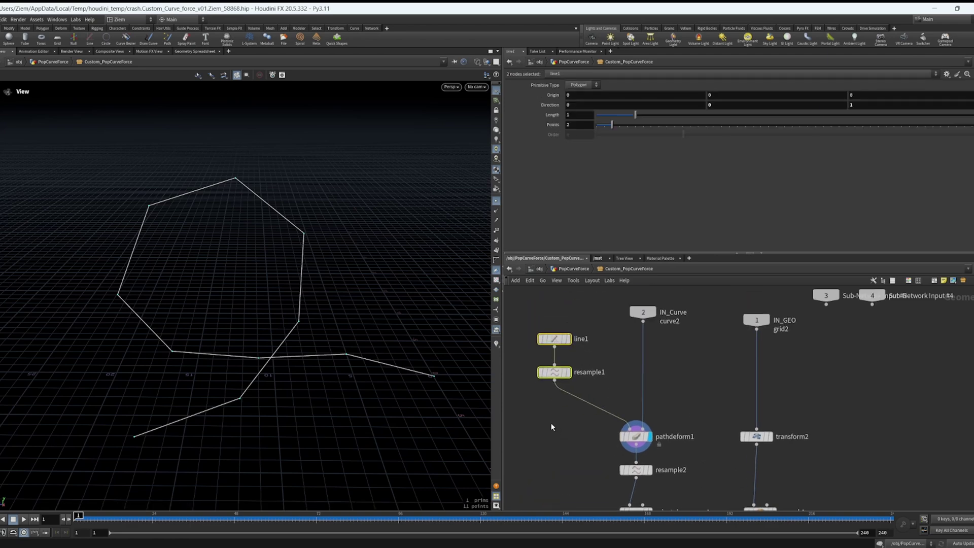
{"action": "left_click", "coordinate": [570, 386]}
Nudge pathdeform1 slightly upward in the network and select resample1 to review its settings
{"action": "left_click", "coordinate": [636, 436]}
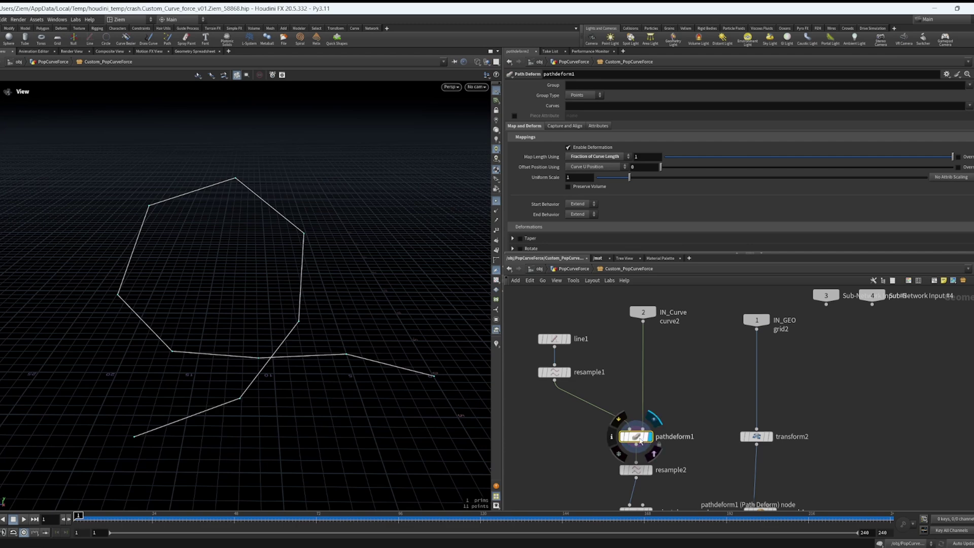
{"action": "left_click_drag", "start_coordinate": [638, 424], "coordinate": [644, 421]}
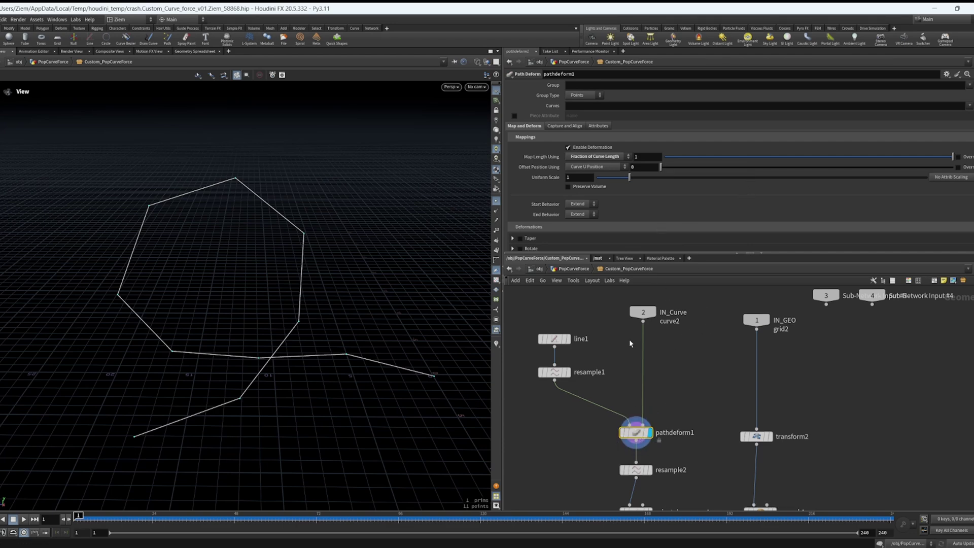
{"action": "left_click_drag", "start_coordinate": [526, 395], "coordinate": [526, 396]}
Display resample2 and inspect the smoothed curve it produces from the path-deformed line
{"action": "middle_click_drag", "start_coordinate": [558, 430], "coordinate": [558, 408]}
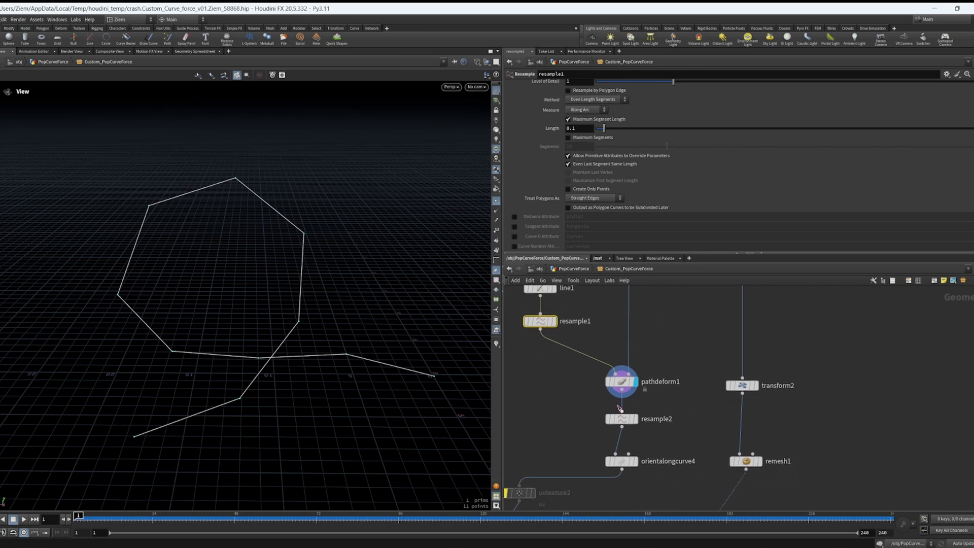
{"action": "left_click", "coordinate": [635, 419]}
{"action": "left_click", "coordinate": [623, 419]}
{"action": "left_click_drag", "start_coordinate": [319, 310], "coordinate": [314, 326]}
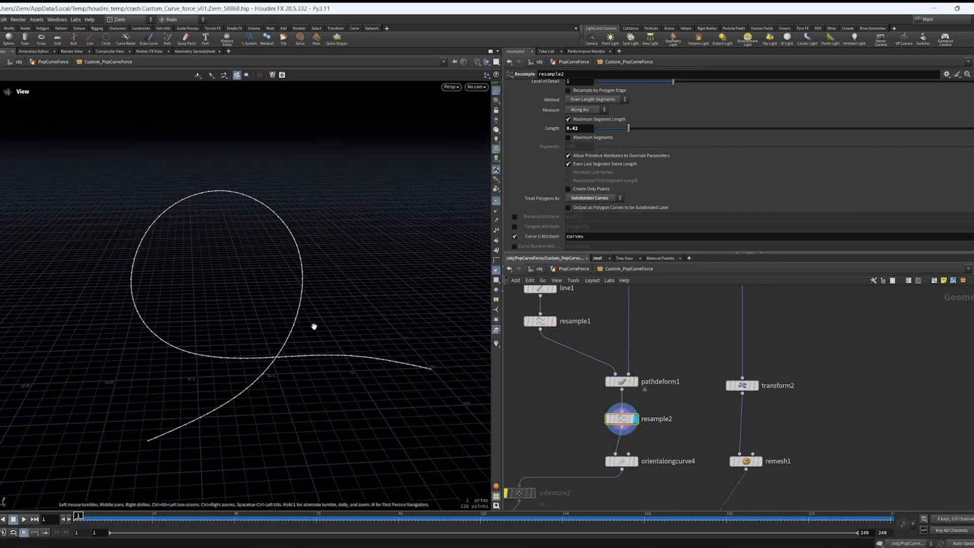
Display orientalongcurve4, shift the node slightly sideways, and inspect the oriented curve up close and as a whole
{"action": "middle_click_drag", "start_coordinate": [601, 449], "coordinate": [612, 410]}
{"action": "scroll", "coordinate": [612, 410], "scroll_direction": "up", "scroll_amount": 2}
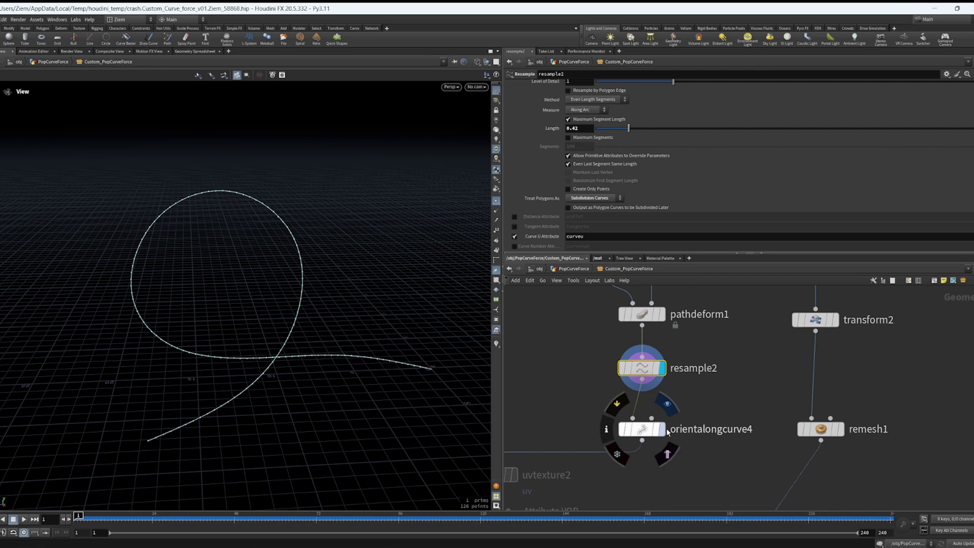
{"action": "left_click", "coordinate": [663, 429]}
{"action": "left_click_drag", "start_coordinate": [648, 426], "coordinate": [653, 426]}
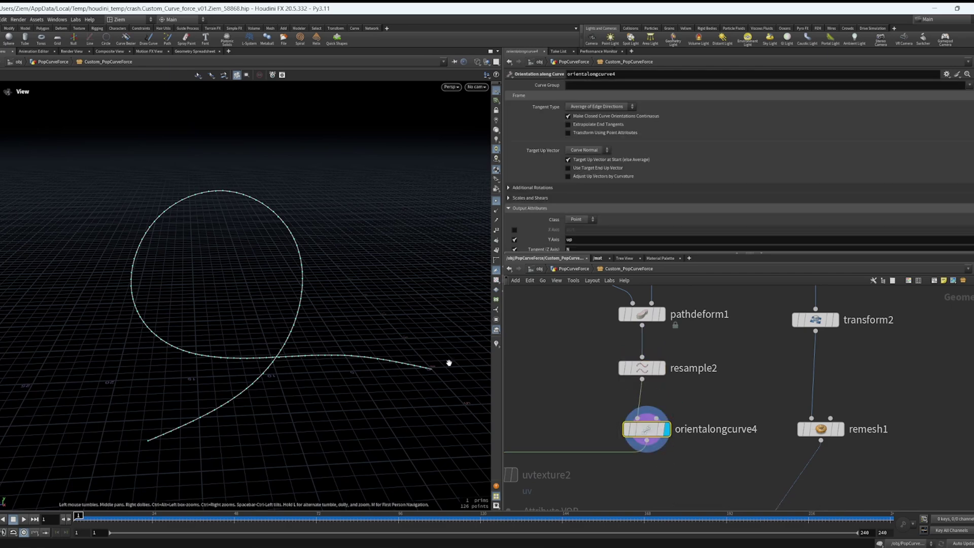
{"action": "right_click_drag", "start_coordinate": [230, 413], "coordinate": [395, 345]}
{"action": "middle_click_drag", "start_coordinate": [142, 369], "coordinate": [239, 302]}
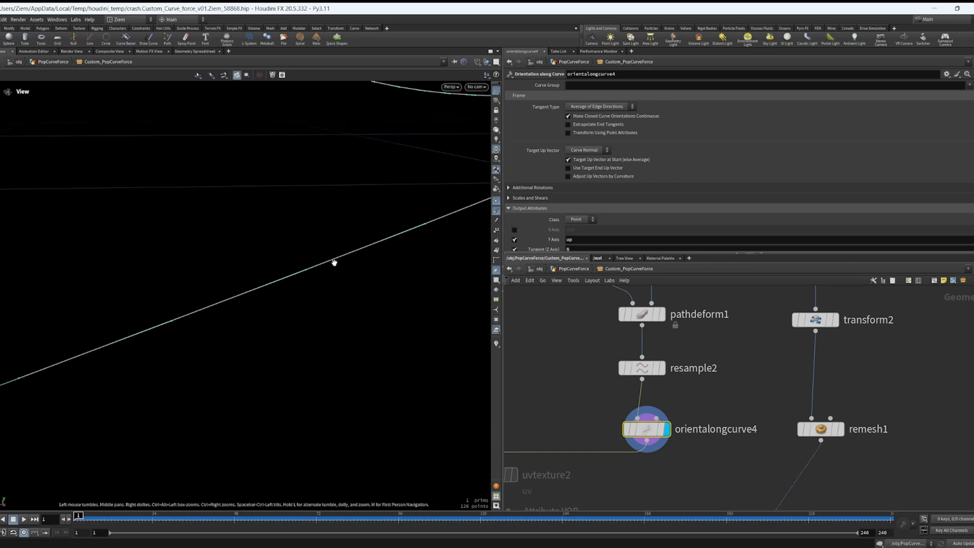
{"action": "right_click_drag", "start_coordinate": [335, 263], "coordinate": [254, 276]}
{"action": "middle_click_drag", "start_coordinate": [254, 276], "coordinate": [107, 409]}
Examine the bypassed uvtexture2 and Curve_Noise_Flow nodes below orientalongcurve4 and re-enable uvtexture2
{"action": "middle_click_drag", "start_coordinate": [563, 399], "coordinate": [668, 365]}
{"action": "scroll", "coordinate": [668, 365], "scroll_direction": "down", "scroll_amount": 3}
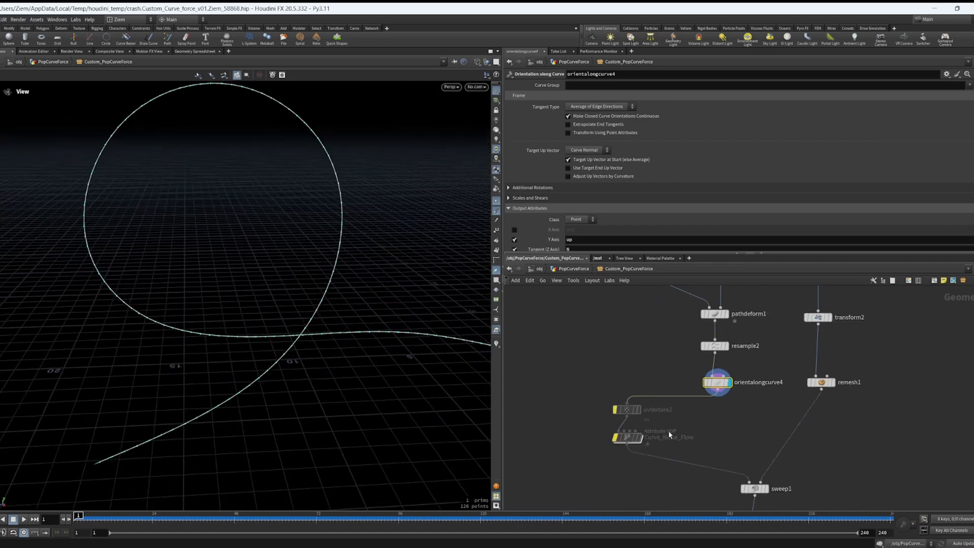
{"action": "middle_click_drag", "start_coordinate": [685, 436], "coordinate": [678, 413]}
{"action": "scroll", "coordinate": [678, 413], "scroll_direction": "up", "scroll_amount": 2}
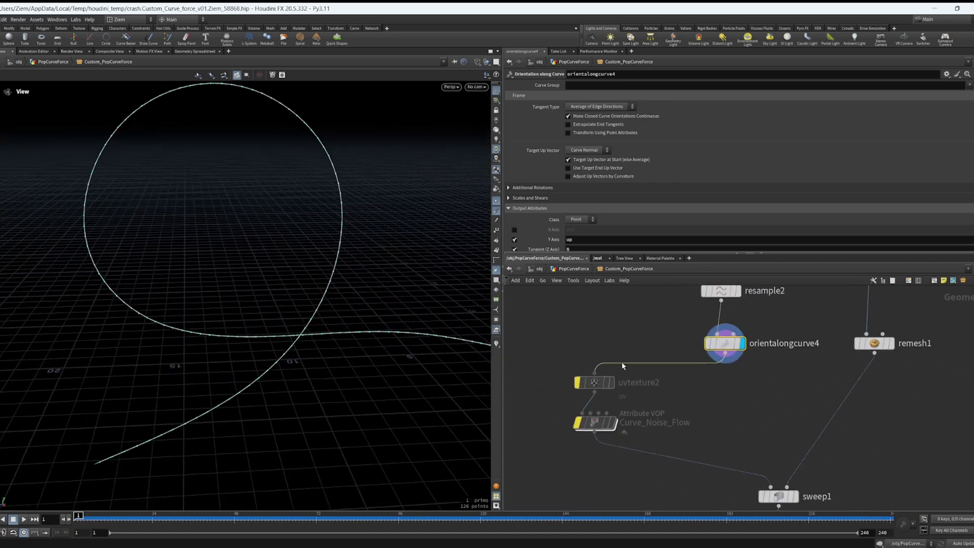
{"action": "scroll", "coordinate": [622, 361], "scroll_direction": "up", "scroll_amount": 2}
{"action": "left_click_drag", "start_coordinate": [624, 314], "coordinate": [546, 486]}
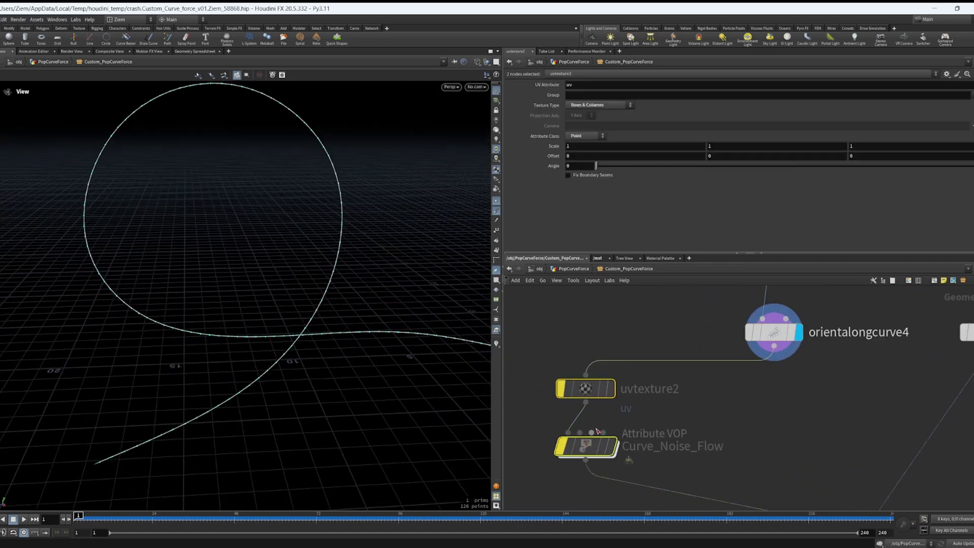
{"action": "left_click", "coordinate": [597, 387]}
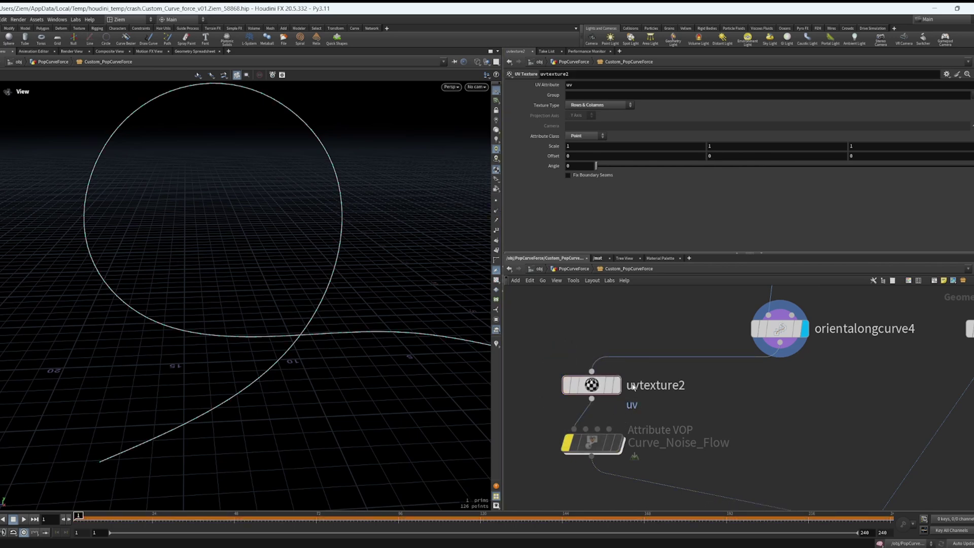
Enable and display the Curve_Noise_Flow Attribute VOP, and scrub to frame 73 to check the animated curve noise
{"action": "left_click", "coordinate": [602, 442]}
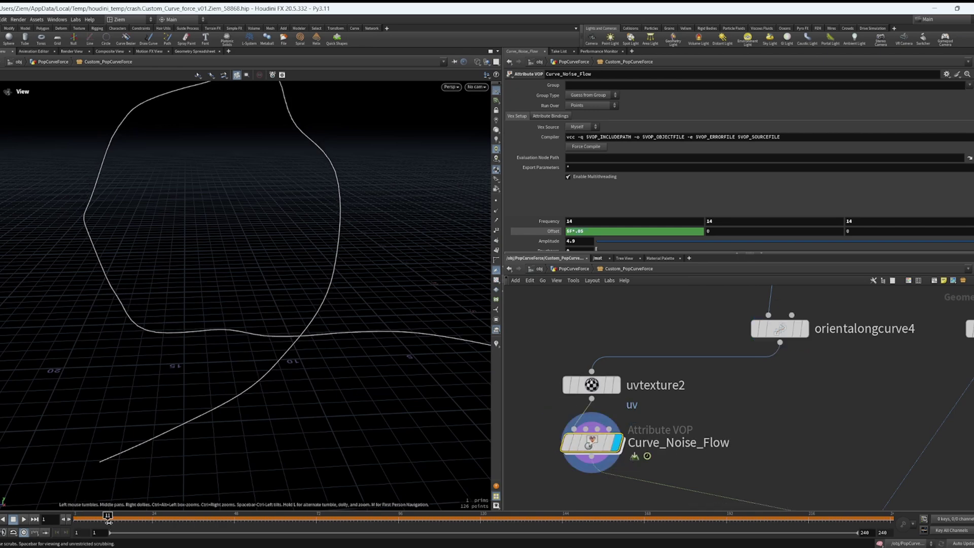
{"action": "left_click_drag", "start_coordinate": [109, 522], "coordinate": [320, 516]}
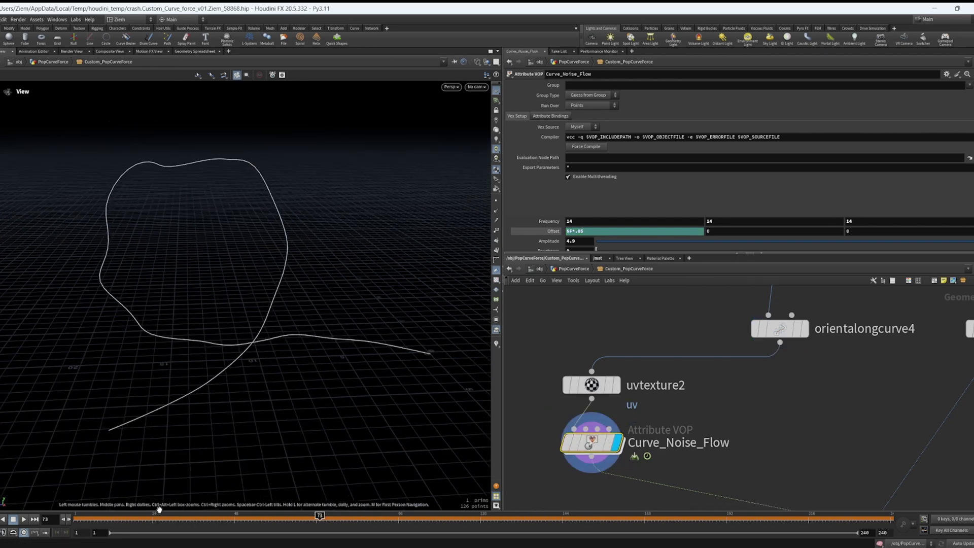
Scrub to frame 15 and bypass both the uvtexture2 and Curve_Noise_Flow nodes
{"action": "left_click_drag", "start_coordinate": [147, 518], "coordinate": [121, 528]}
{"action": "left_click_drag", "start_coordinate": [650, 326], "coordinate": [528, 510]}
{"action": "mouse_move", "coordinate": [576, 381]}
{"action": "left_click", "coordinate": [561, 353]}
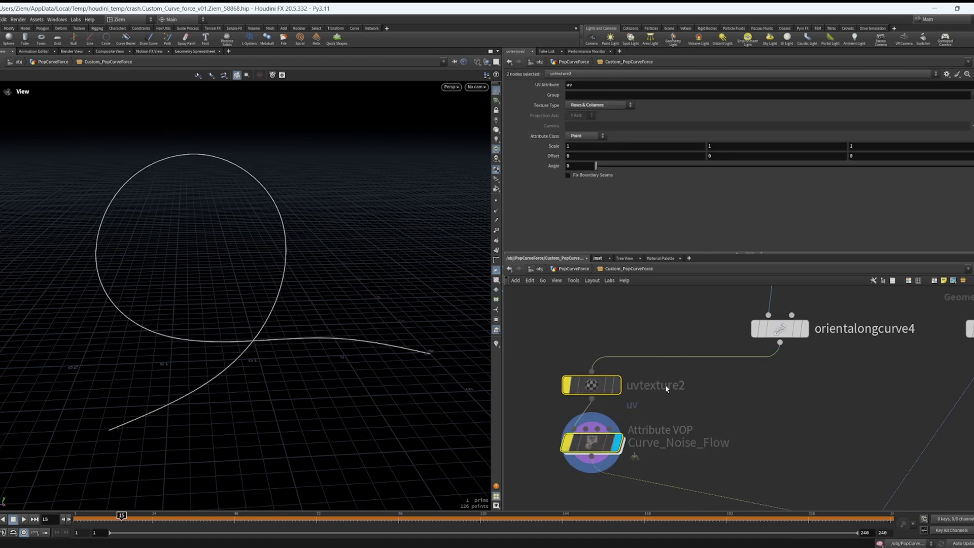
Locate the IN_GEO input and examine the Uniform Scale expression of the transform2 node beneath it
{"action": "middle_click_drag", "start_coordinate": [775, 419], "coordinate": [738, 406]}
{"action": "scroll", "coordinate": [711, 430], "scroll_direction": "down", "scroll_amount": 3}
{"action": "middle_click_drag", "start_coordinate": [811, 422], "coordinate": [696, 446]}
{"action": "middle_click_drag", "start_coordinate": [802, 399], "coordinate": [777, 482]}
{"action": "middle_click_drag", "start_coordinate": [803, 349], "coordinate": [768, 391]}
{"action": "left_click", "coordinate": [688, 325]}
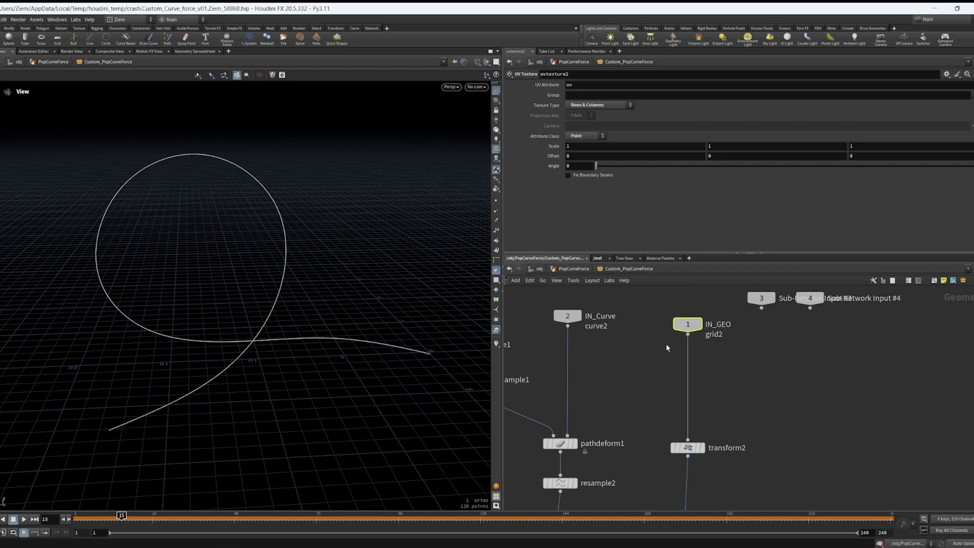
{"action": "scroll", "coordinate": [771, 377], "scroll_direction": "up", "scroll_amount": 2}
{"action": "left_click", "coordinate": [684, 424]}
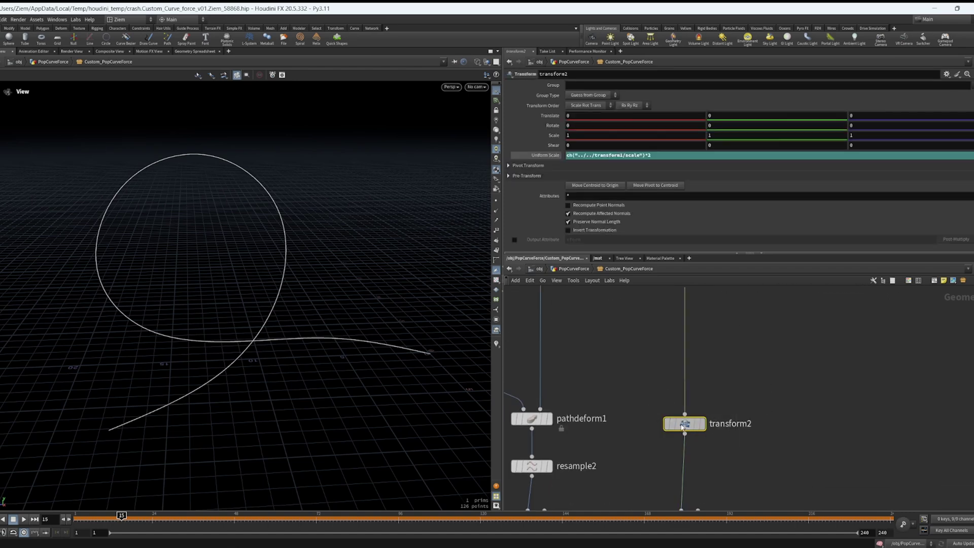
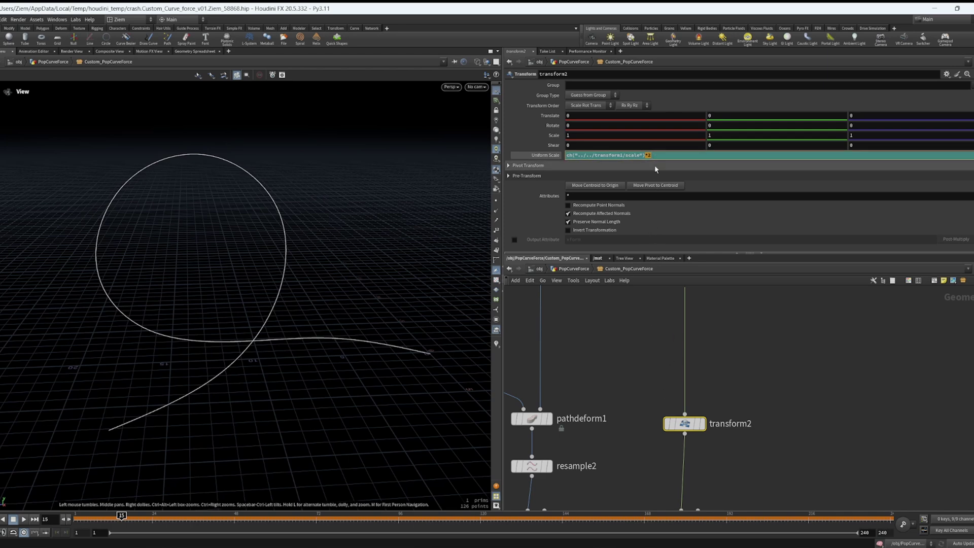
Display transform2 and inspect the scaled input grid in the viewport
{"action": "left_click", "coordinate": [702, 424]}
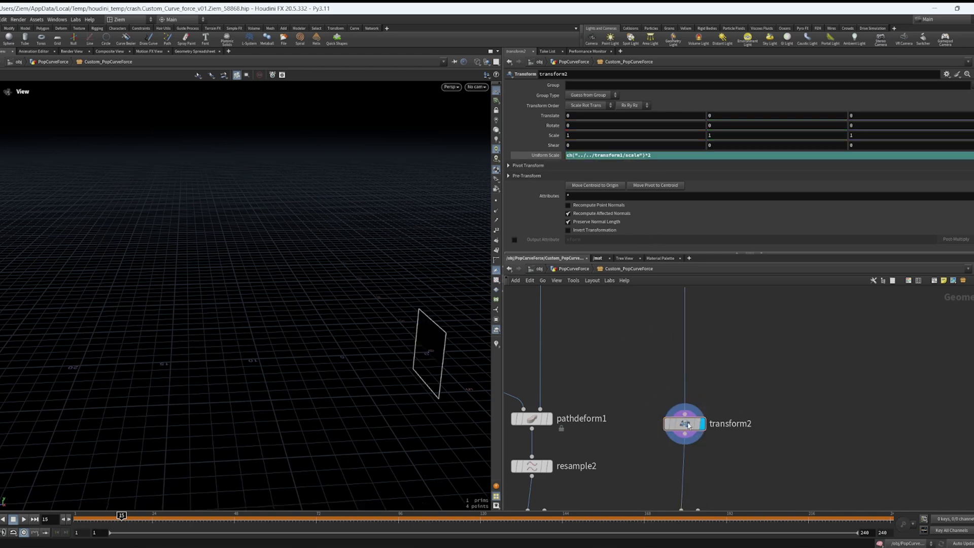
{"action": "middle_click_drag", "start_coordinate": [748, 310], "coordinate": [724, 340]}
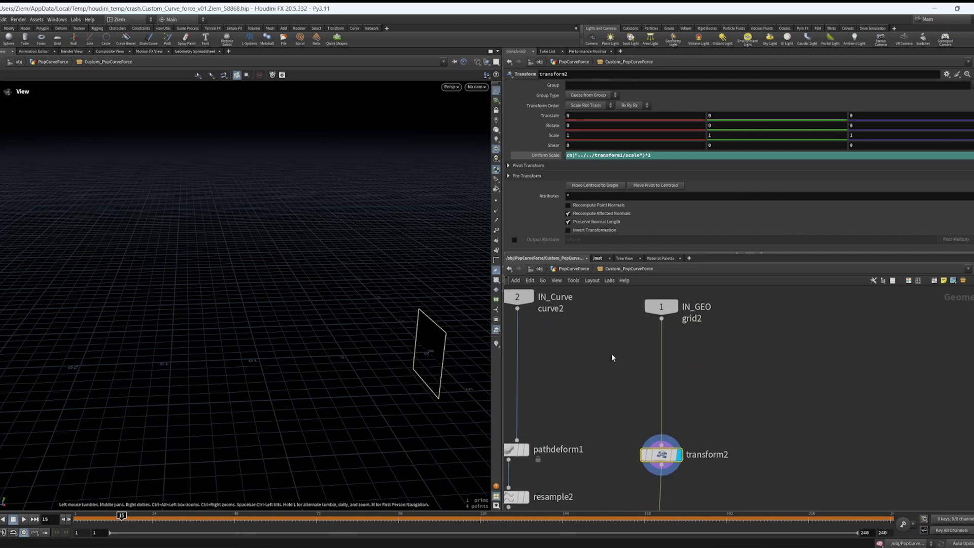
{"action": "left_click_drag", "start_coordinate": [452, 352], "coordinate": [462, 346]}
{"action": "left_click_drag", "start_coordinate": [462, 305], "coordinate": [359, 336]}
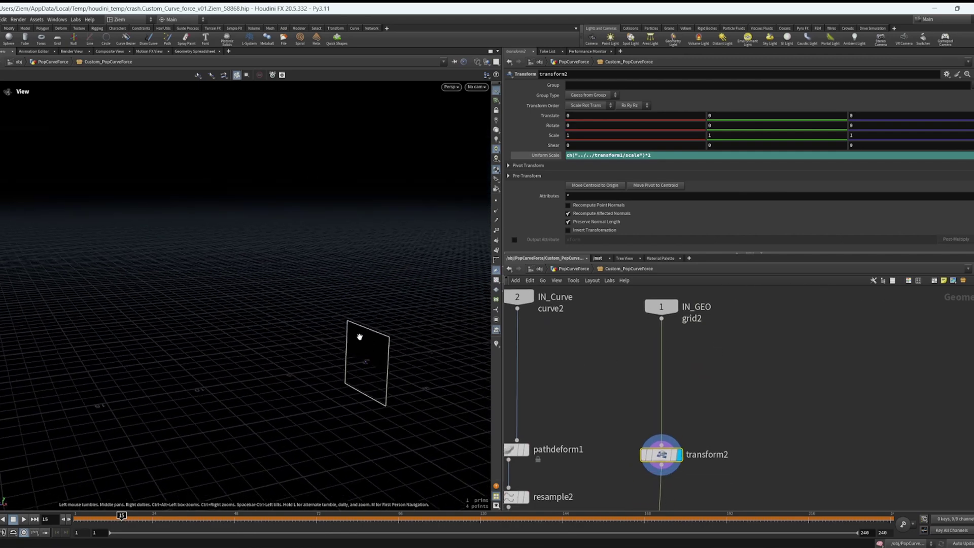
{"action": "left_click_drag", "start_coordinate": [380, 387], "coordinate": [340, 372]}
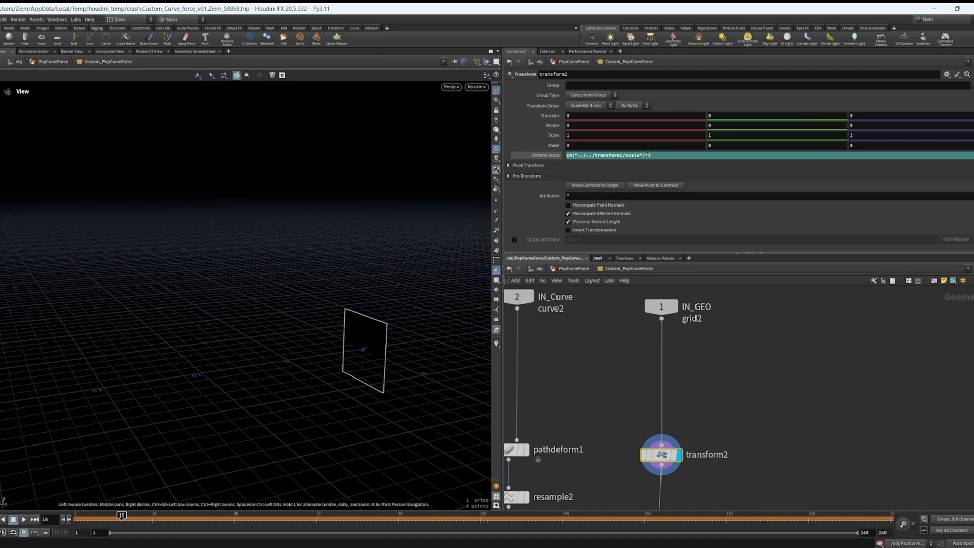
Display remesh1 and compare its triangulated grid with the transform2 output
{"action": "middle_click_drag", "start_coordinate": [737, 391], "coordinate": [739, 314]}
{"action": "middle_click_drag", "start_coordinate": [722, 418], "coordinate": [741, 357]}
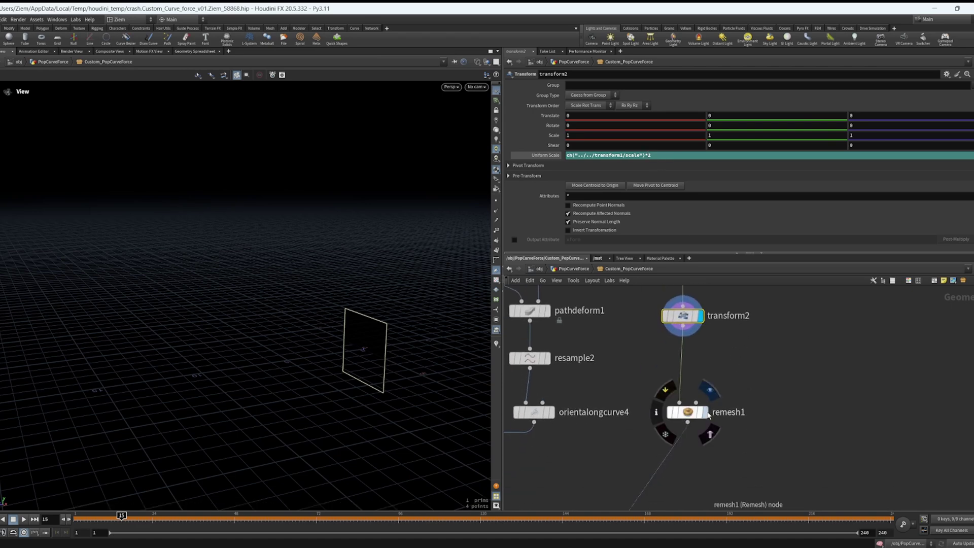
{"action": "left_click", "coordinate": [708, 413]}
{"action": "left_click_drag", "start_coordinate": [428, 366], "coordinate": [433, 344]}
{"action": "right_click_drag", "start_coordinate": [432, 343], "coordinate": [459, 324]}
{"action": "middle_click_drag", "start_coordinate": [378, 349], "coordinate": [323, 319]}
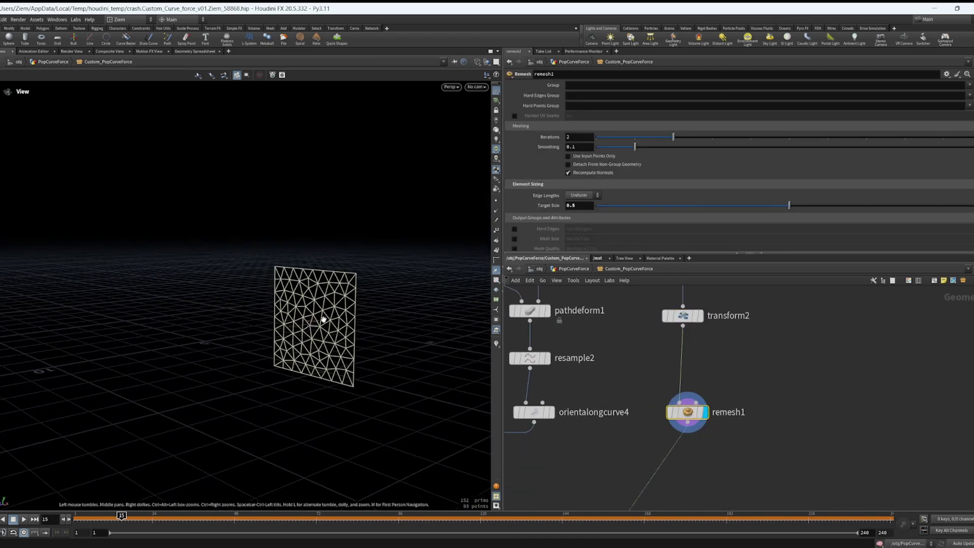
{"action": "left_click_drag", "start_coordinate": [324, 320], "coordinate": [362, 286]}
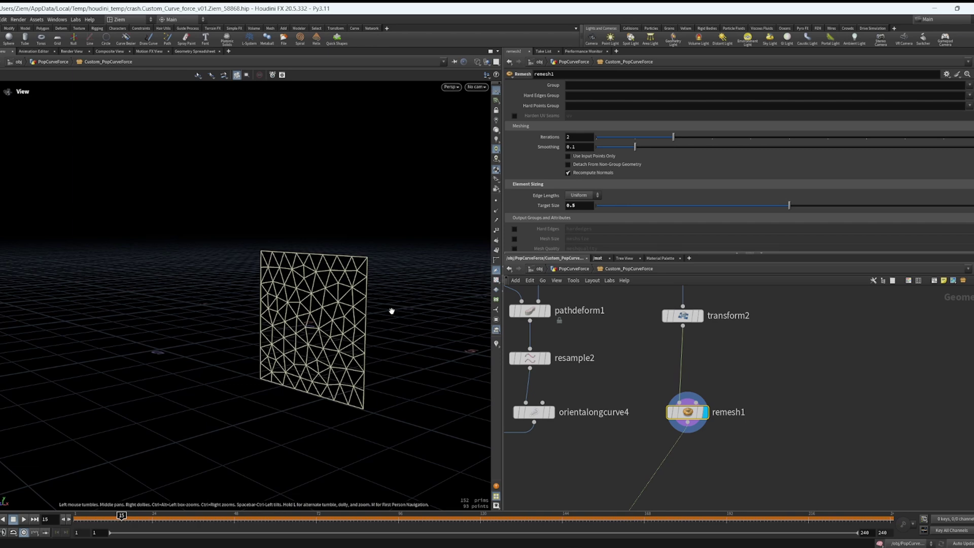
{"action": "left_click", "coordinate": [702, 315]}
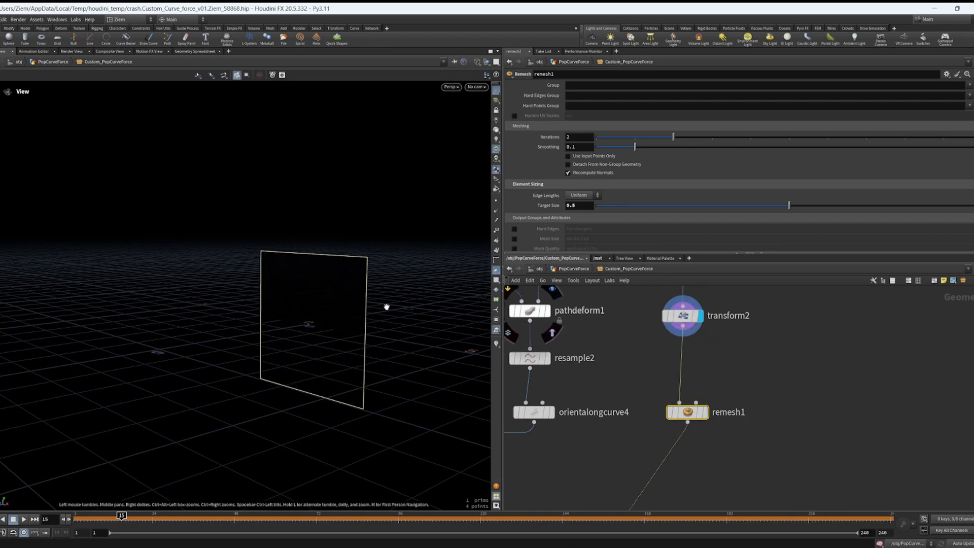
{"action": "left_click", "coordinate": [704, 412]}
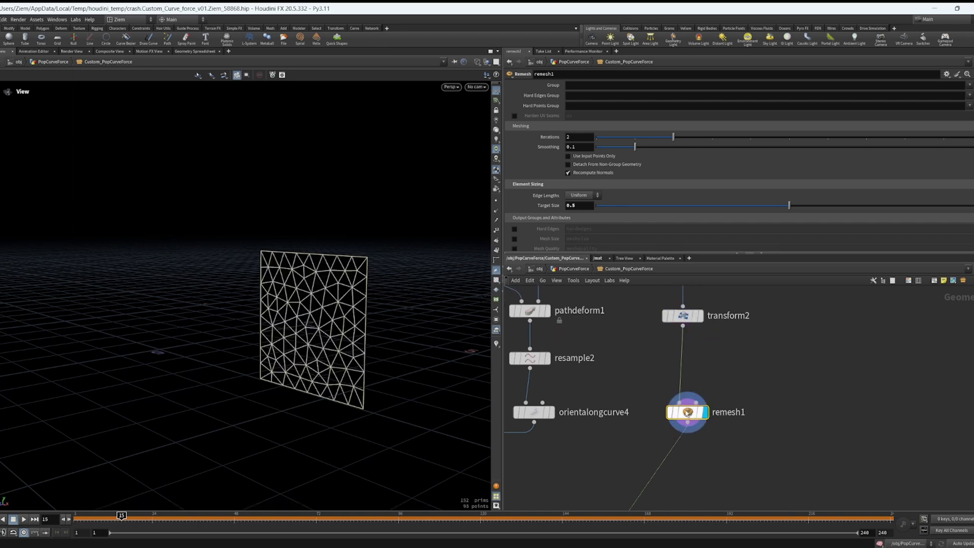
Display sweep1 and inspect the curves it sweeps from the backbone curve and the remeshed grid
{"action": "middle_click_drag", "start_coordinate": [669, 466], "coordinate": [764, 359]}
{"action": "scroll", "coordinate": [764, 359], "scroll_direction": "down", "scroll_amount": 3}
{"action": "scroll", "coordinate": [731, 421], "scroll_direction": "up", "scroll_amount": 3}
{"action": "left_click", "coordinate": [723, 420]}
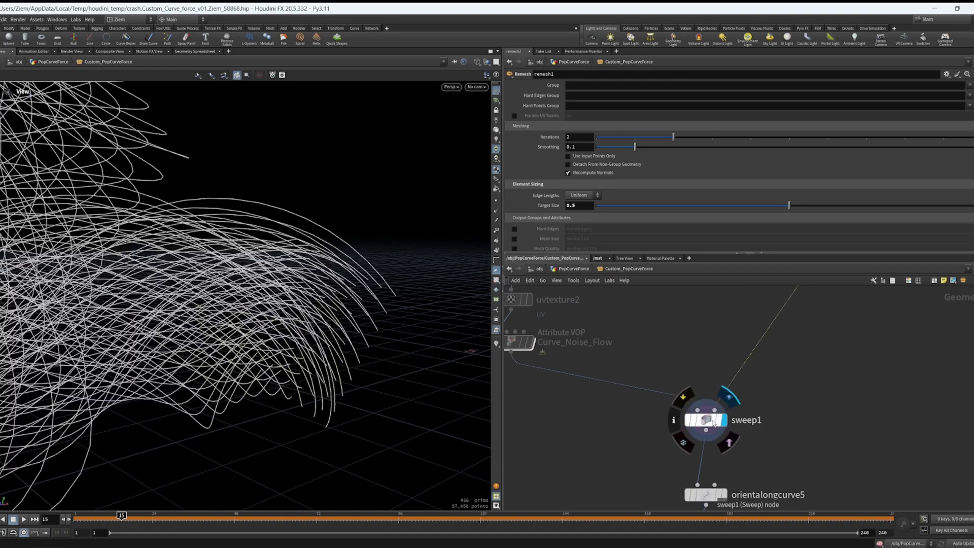
{"action": "scroll", "coordinate": [353, 302], "scroll_direction": "down", "scroll_amount": 4}
{"action": "middle_click_drag", "start_coordinate": [354, 302], "coordinate": [399, 332]}
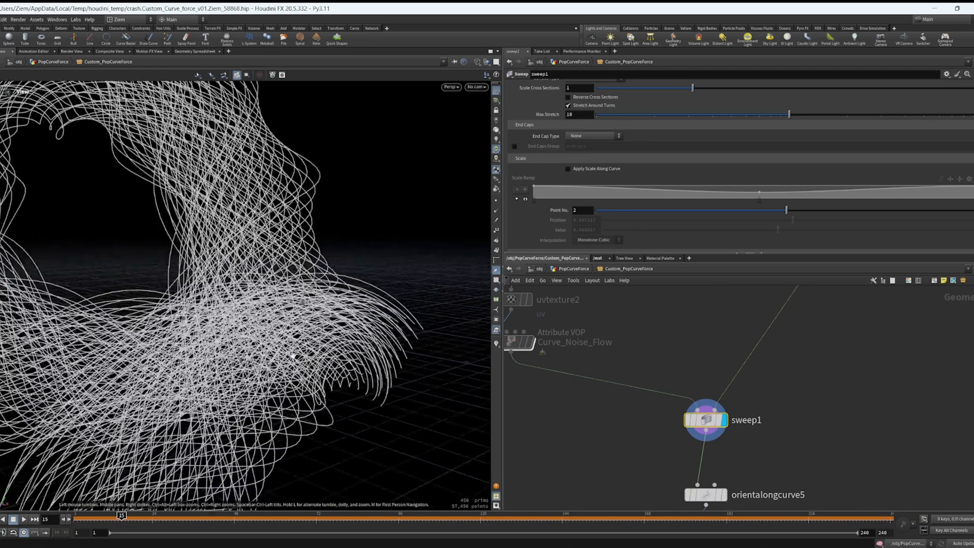
Review the Surface Type choices of sweep1, keep Columns, and inspect the whole bundle of swept curves
{"action": "scroll", "coordinate": [607, 133], "scroll_direction": "up", "scroll_amount": 3}
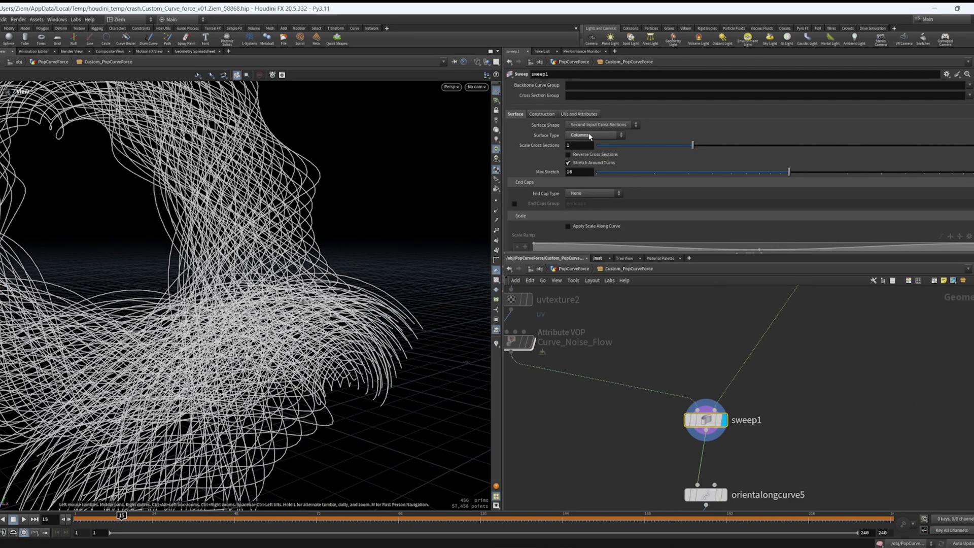
{"action": "left_click", "coordinate": [590, 136]}
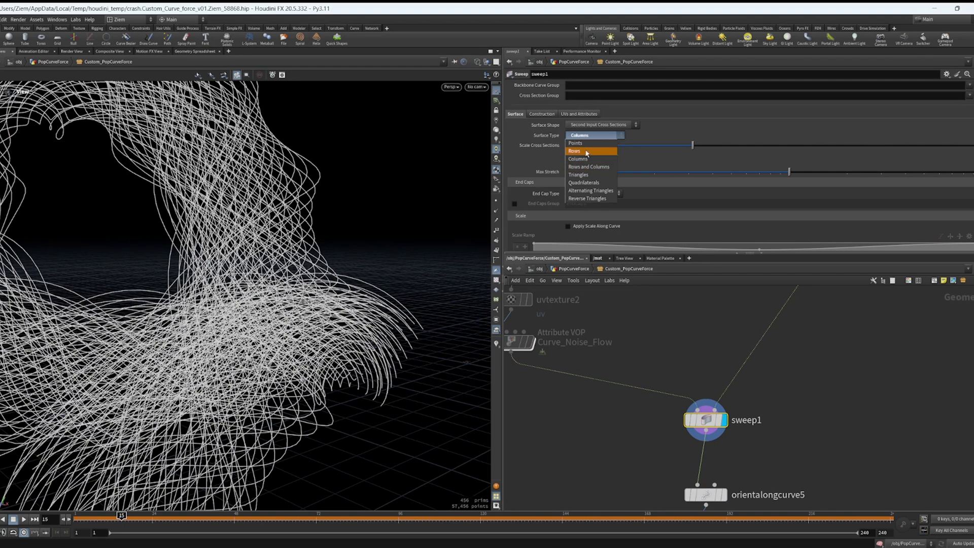
{"action": "left_click", "coordinate": [833, 349]}
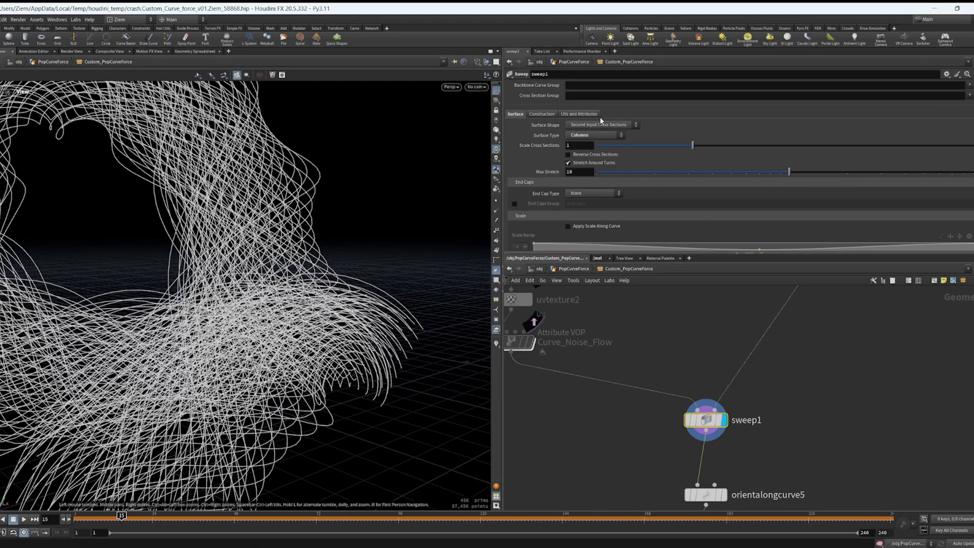
{"action": "scroll", "coordinate": [344, 271], "scroll_direction": "down", "scroll_amount": 3}
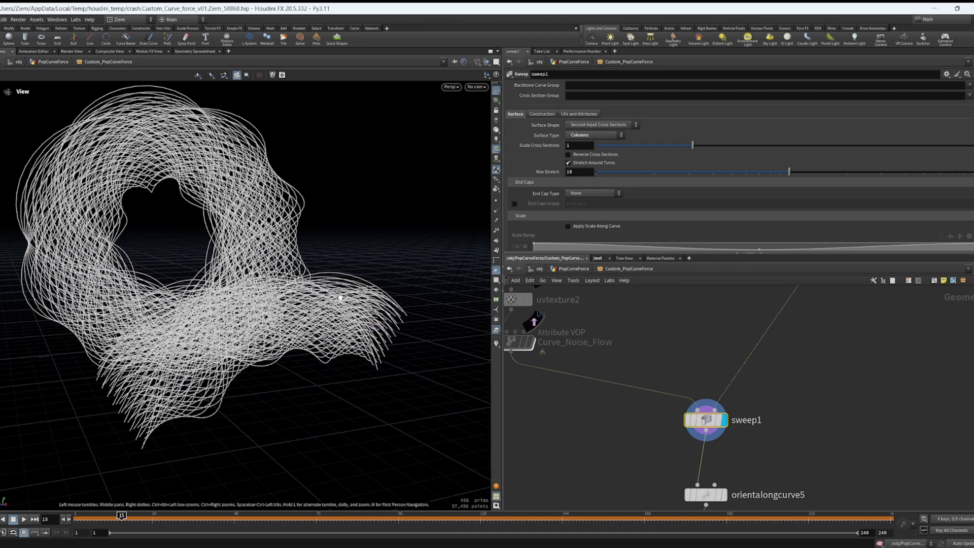
{"action": "left_click_drag", "start_coordinate": [340, 298], "coordinate": [315, 303]}
{"action": "mouse_move", "coordinate": [202, 332]}
{"action": "left_mouse_down"}
{"action": "mouse_move", "coordinate": [302, 303]}
{"action": "mouse_move", "coordinate": [198, 327]}
{"action": "left_mouse_up"}
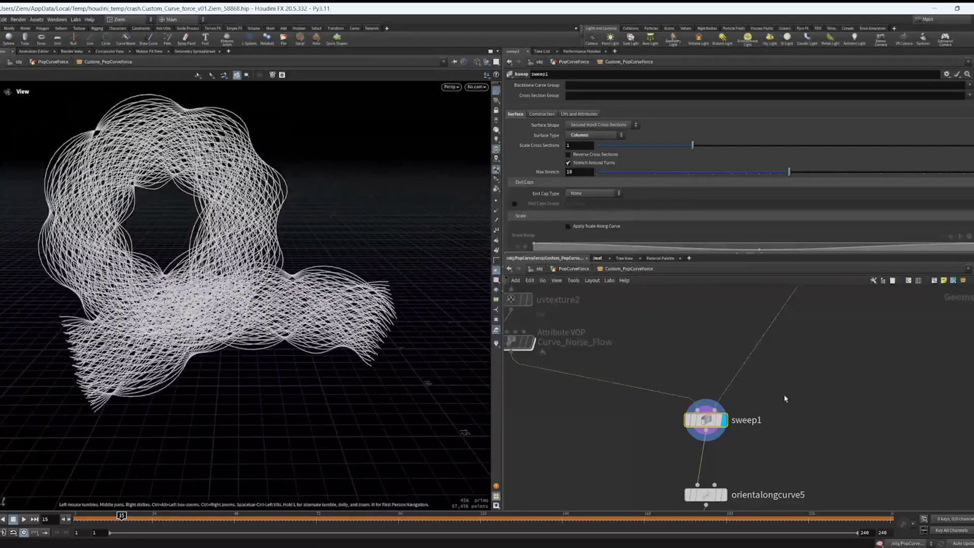
Enlarge the parameter pane and set sweep1's Full Twists to 1
{"action": "scroll", "coordinate": [707, 211], "scroll_direction": "down", "scroll_amount": 1}
{"action": "scroll", "coordinate": [705, 219], "scroll_direction": "down", "scroll_amount": 1}
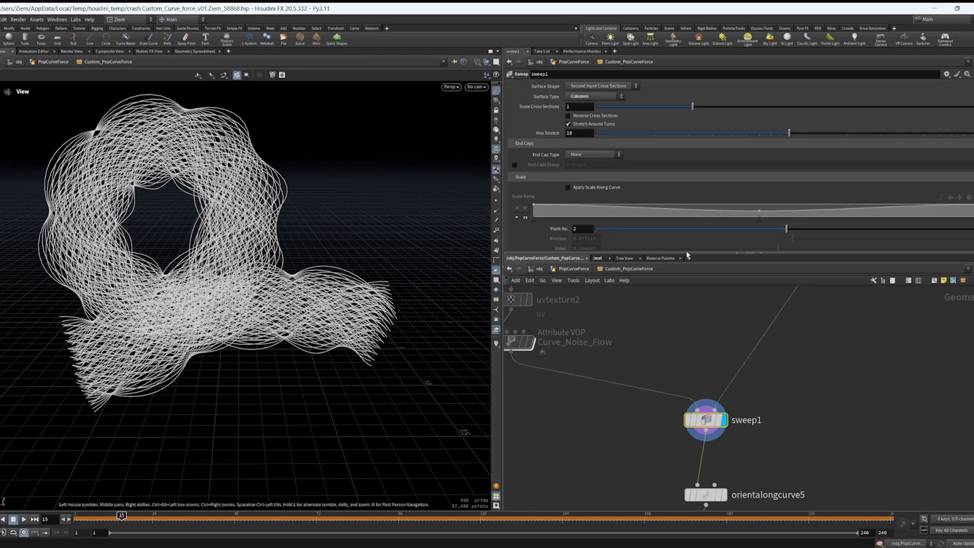
{"action": "left_click_drag", "start_coordinate": [688, 255], "coordinate": [689, 348]}
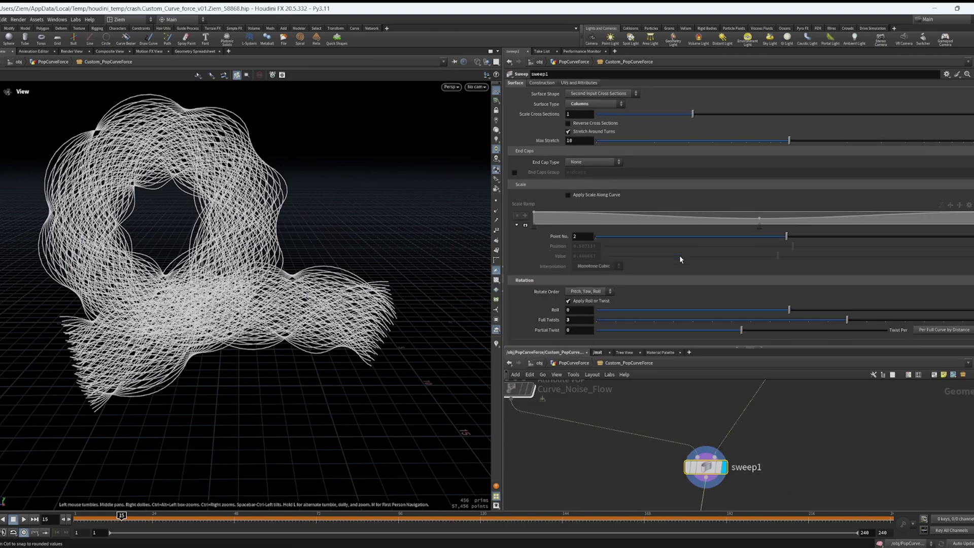
{"action": "scroll", "coordinate": [603, 293], "scroll_direction": "down", "scroll_amount": 1}
{"action": "left_click_drag", "start_coordinate": [847, 300], "coordinate": [812, 304]}
Try Apply Scale Along Curve on sweep1 with the middle ramp point moved to position 0.75, then revert it
{"action": "left_click", "coordinate": [606, 175]}
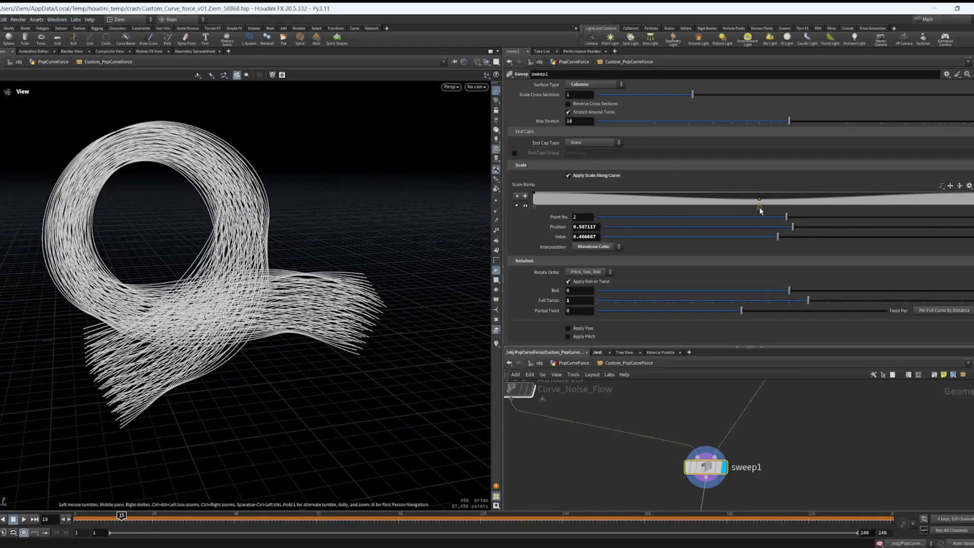
{"action": "mouse_move", "coordinate": [761, 209]}
{"action": "left_mouse_down"}
{"action": "mouse_move", "coordinate": [603, 218]}
{"action": "mouse_move", "coordinate": [854, 229]}
{"action": "left_mouse_up"}
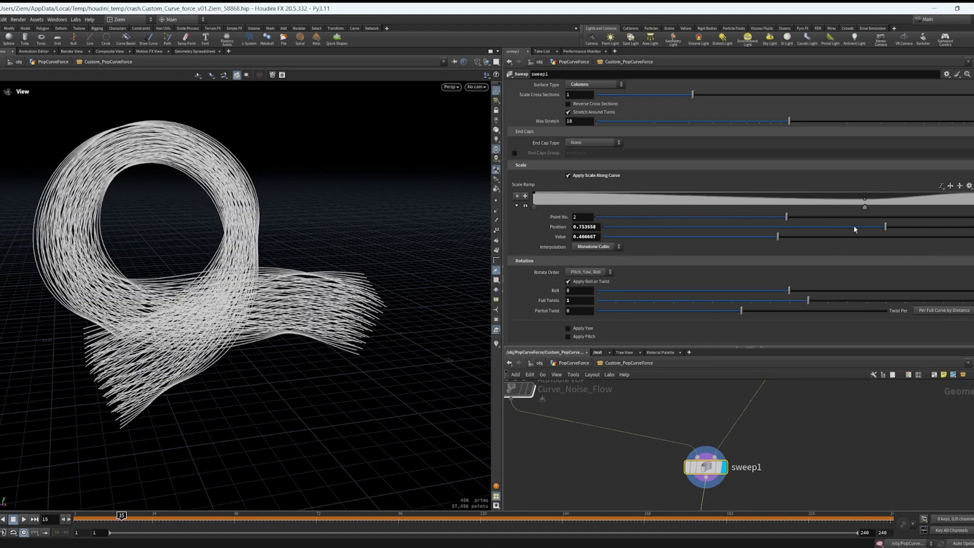
{"action": "left_click", "coordinate": [581, 176]}
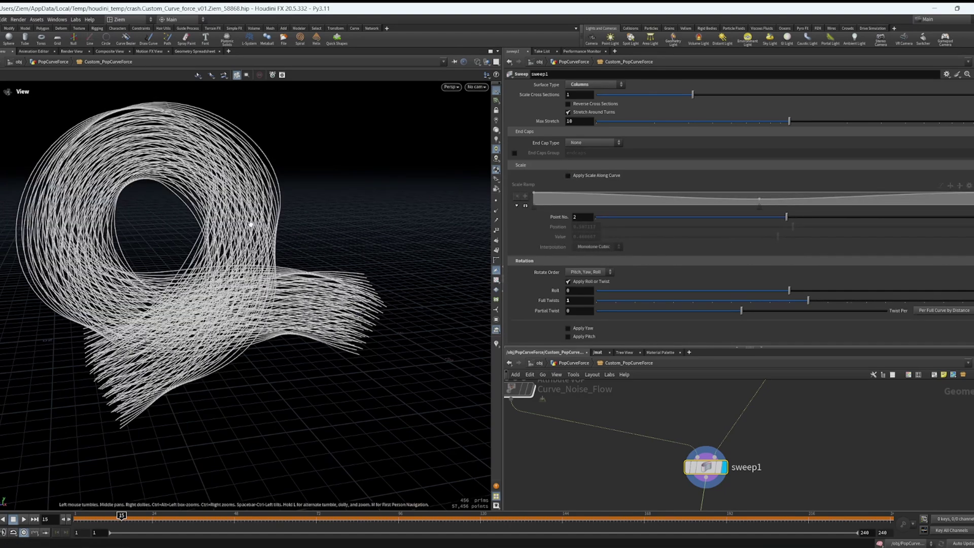
Set sweep1's Full Twists to 2 and inspect the twisted curve ends up close
{"action": "left_click_drag", "start_coordinate": [808, 300], "coordinate": [831, 301]}
{"action": "left_click_drag", "start_coordinate": [253, 284], "coordinate": [355, 284]}
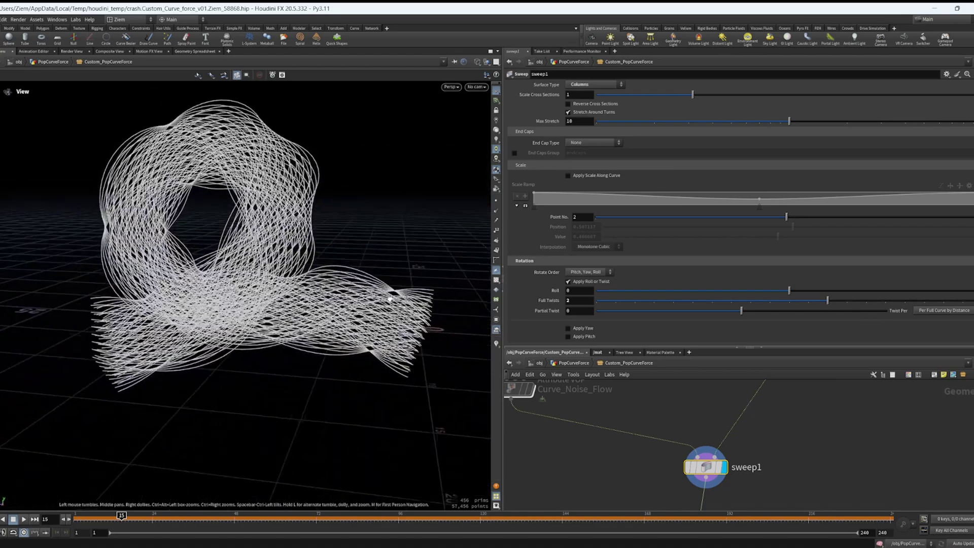
{"action": "left_click_drag", "start_coordinate": [405, 307], "coordinate": [324, 312]}
{"action": "right_click_drag", "start_coordinate": [304, 330], "coordinate": [469, 318]}
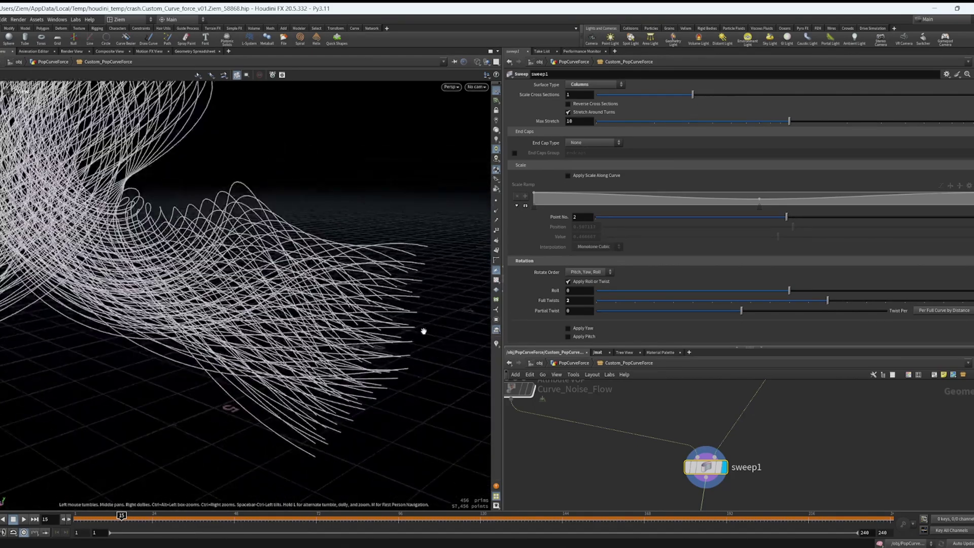
{"action": "right_click_drag", "start_coordinate": [387, 332], "coordinate": [418, 329]}
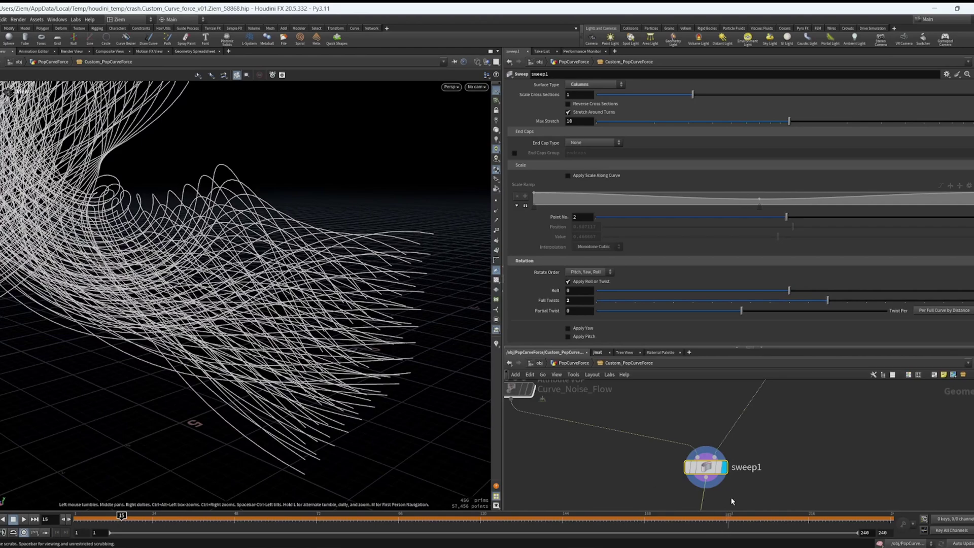
{"action": "left_click_drag", "start_coordinate": [380, 241], "coordinate": [355, 315]}
Display orientalongcurve5 below sweep1 and examine its Y Axis and Tangent output attributes
{"action": "scroll", "coordinate": [739, 422], "scroll_direction": "down", "scroll_amount": 1}
{"action": "middle_click_drag", "start_coordinate": [805, 508], "coordinate": [814, 399]}
{"action": "scroll", "coordinate": [740, 415], "scroll_direction": "up", "scroll_amount": 3}
{"action": "left_click", "coordinate": [733, 420]}
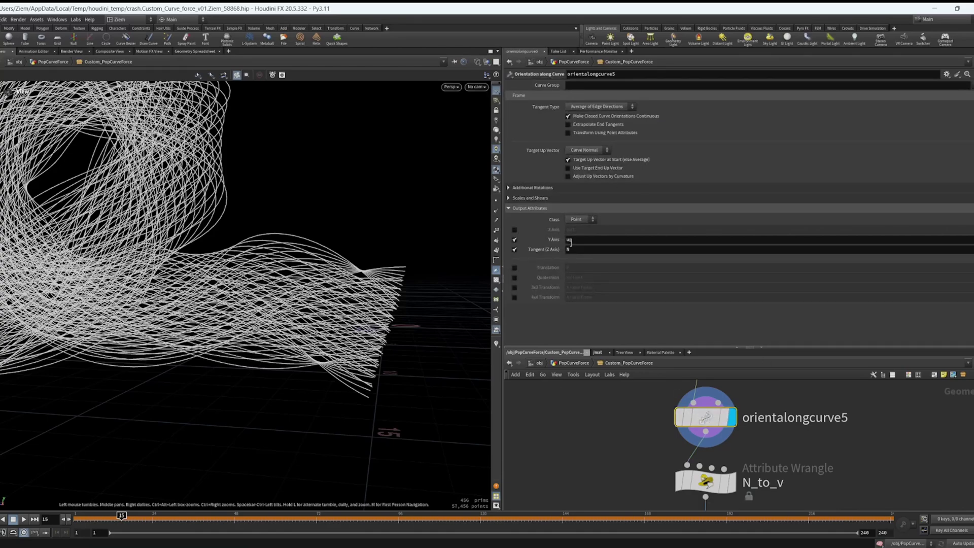
{"action": "right_click_drag", "start_coordinate": [409, 295], "coordinate": [305, 296]}
{"action": "middle_click_drag", "start_coordinate": [304, 296], "coordinate": [312, 291]}
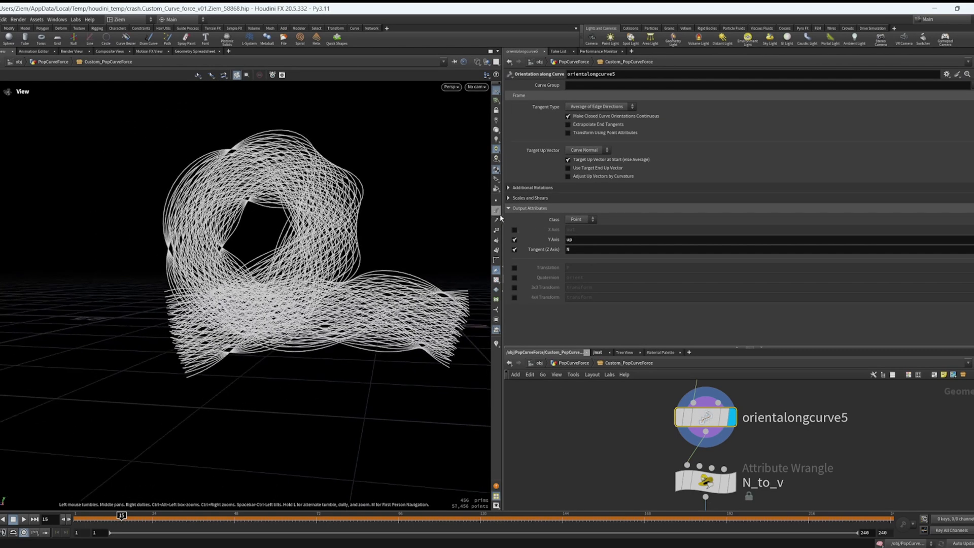
Show the point normals and inspect their direction along the swept curves up close
{"action": "left_click", "coordinate": [496, 210]}
{"action": "right_click_drag", "start_coordinate": [155, 361], "coordinate": [410, 293]}
{"action": "left_click_drag", "start_coordinate": [410, 293], "coordinate": [286, 336]}
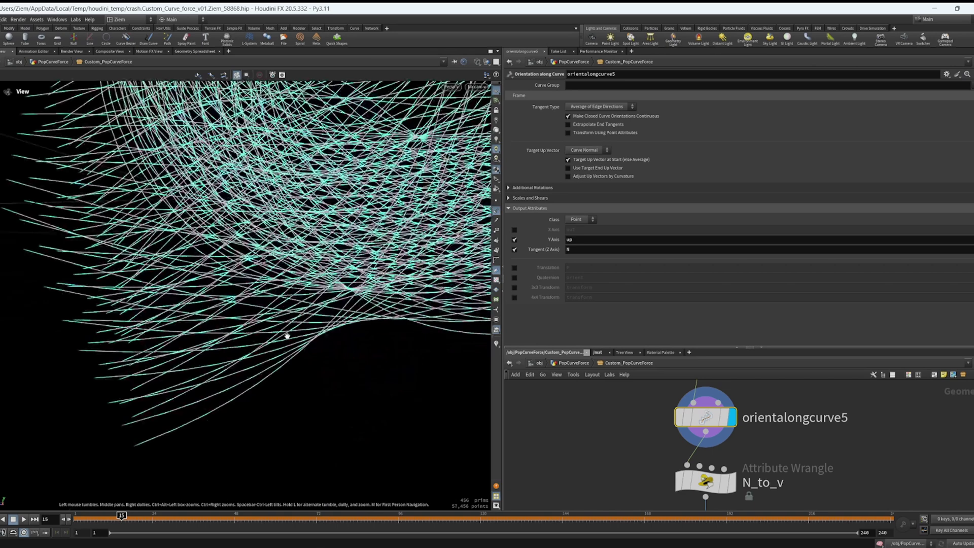
Display the N_to_v Attribute Wrangle and hide the point normals
{"action": "middle_click_drag", "start_coordinate": [570, 428], "coordinate": [565, 403]}
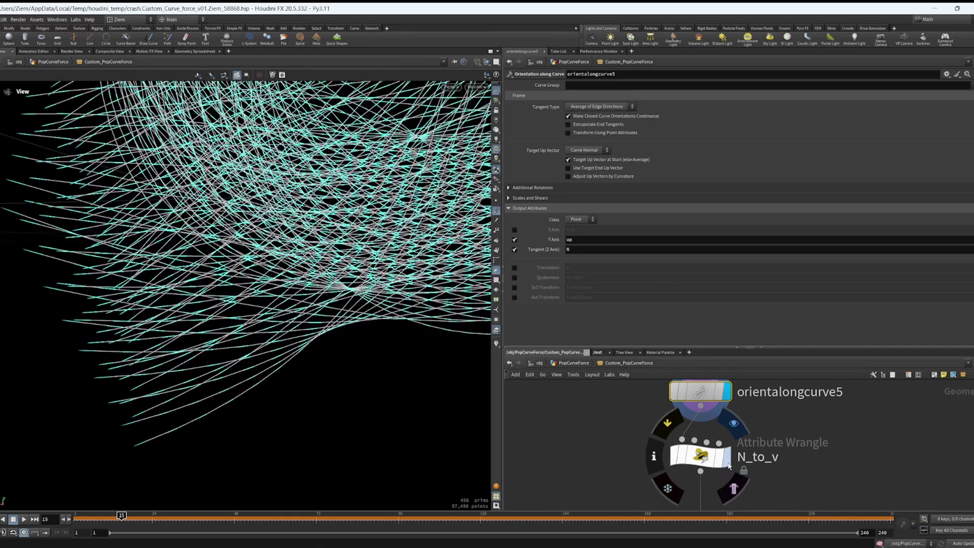
{"action": "left_click", "coordinate": [704, 458]}
{"action": "left_click", "coordinate": [496, 210]}
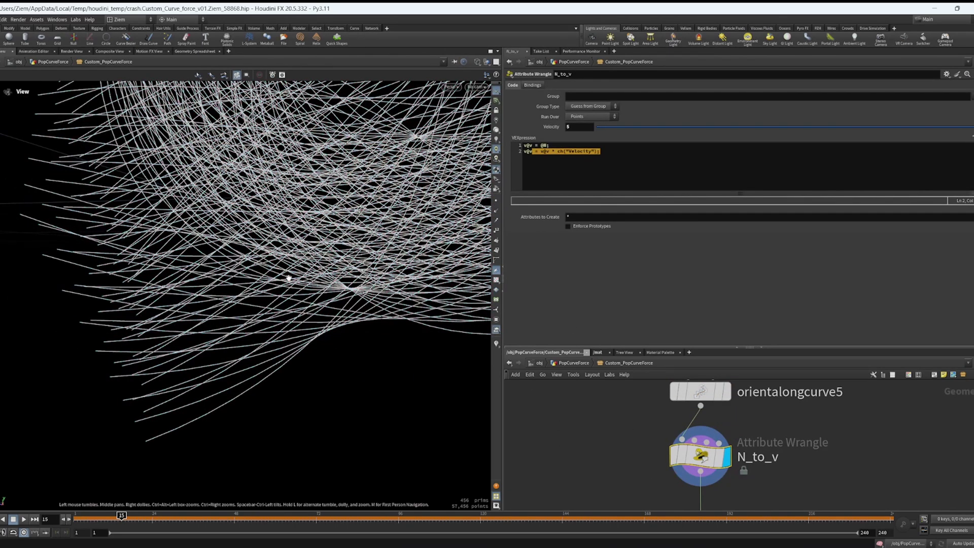
Examine the Velocity multiplier in the N_to_v expression and turn on the viewport's velocity visualization for the whole bundle
{"action": "left_click", "coordinate": [586, 151]}
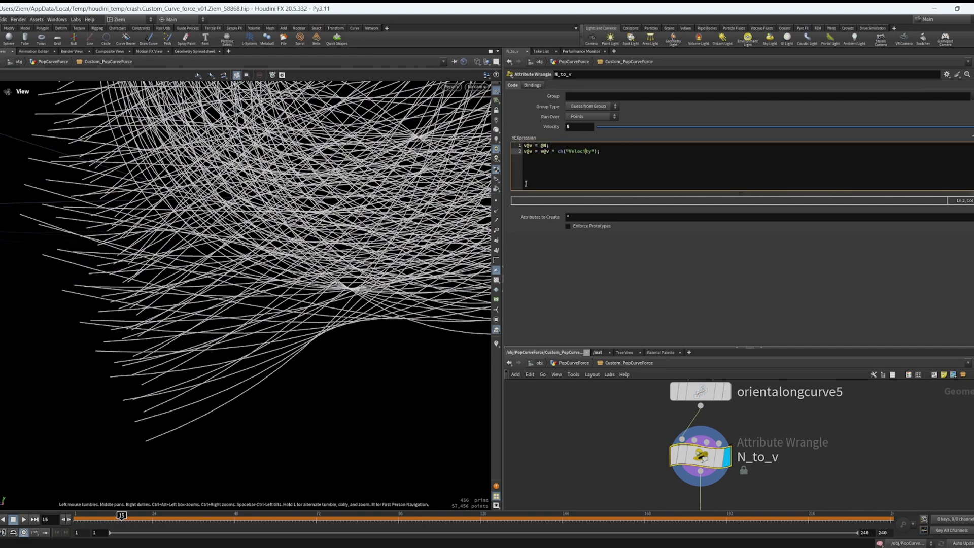
{"action": "left_click", "coordinate": [496, 344]}
{"action": "scroll", "coordinate": [346, 271], "scroll_direction": "down", "scroll_amount": 5}
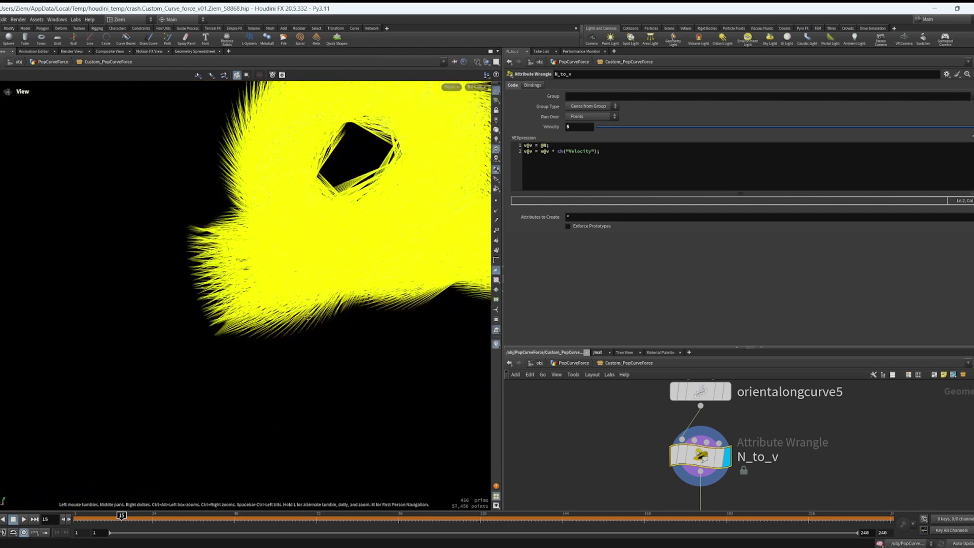
Try Velocity multipliers of 1 and 2.3 on N_to_v to compare the velocity vectors, and set the value back to 5
{"action": "middle_click_drag", "start_coordinate": [456, 219], "coordinate": [397, 284]}
{"action": "left_click_drag", "start_coordinate": [638, 131], "coordinate": [761, 129]}
{"action": "right_click_drag", "start_coordinate": [102, 395], "coordinate": [293, 335]}
{"action": "left_click_drag", "start_coordinate": [599, 127], "coordinate": [973, 129]}
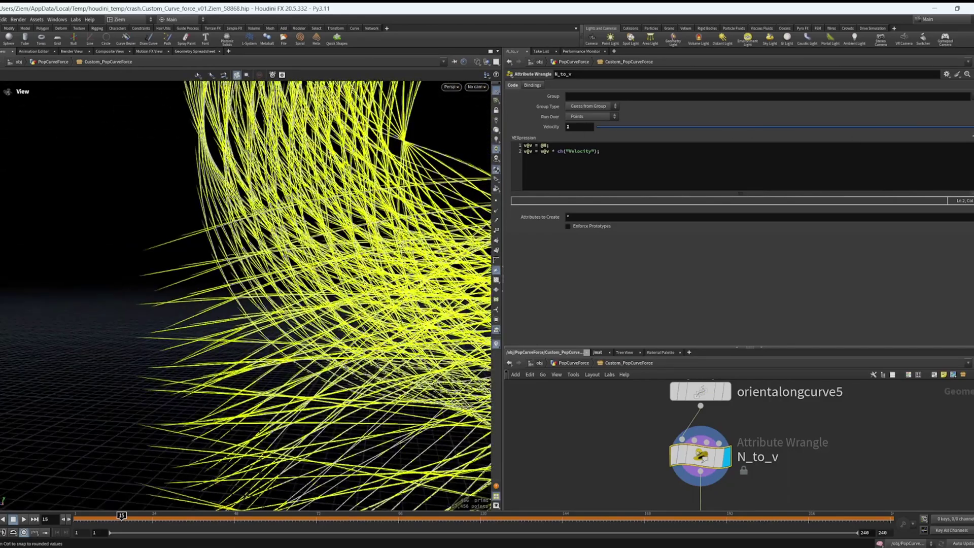
{"action": "mouse_move", "coordinate": [593, 128]}
{"action": "middle_mouse_down"}
{"action": "mouse_move", "coordinate": [613, 128]}
{"action": "mouse_move", "coordinate": [590, 138]}
{"action": "middle_mouse_up"}
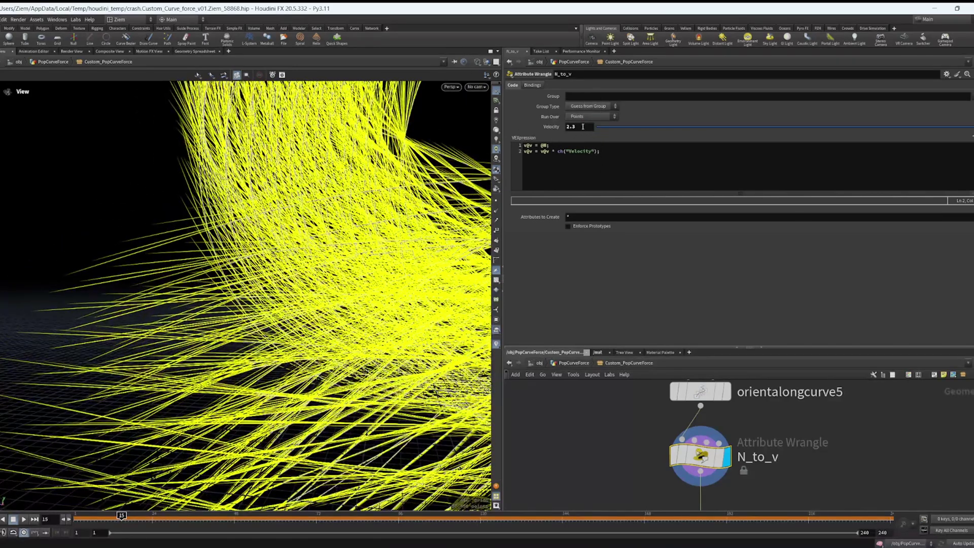
{"action": "type", "text": "5"}
{"action": "key", "text": "Return"}
Turn the viewport's velocity visualization off and back on to compare the bare curves with their velocity vectors
{"action": "scroll", "coordinate": [584, 431], "scroll_direction": "down", "scroll_amount": 3}
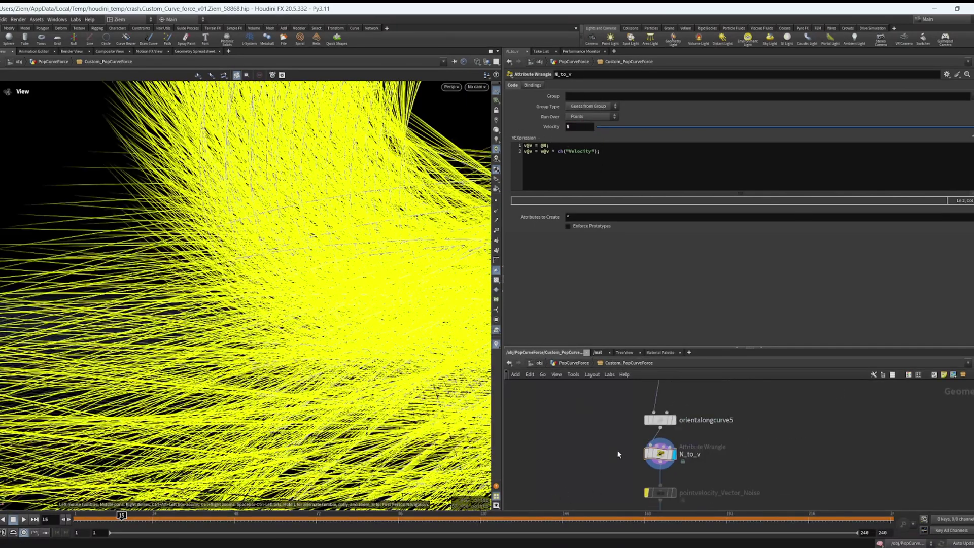
{"action": "middle_click_drag", "start_coordinate": [585, 431], "coordinate": [608, 434]}
{"action": "left_click", "coordinate": [497, 301]}
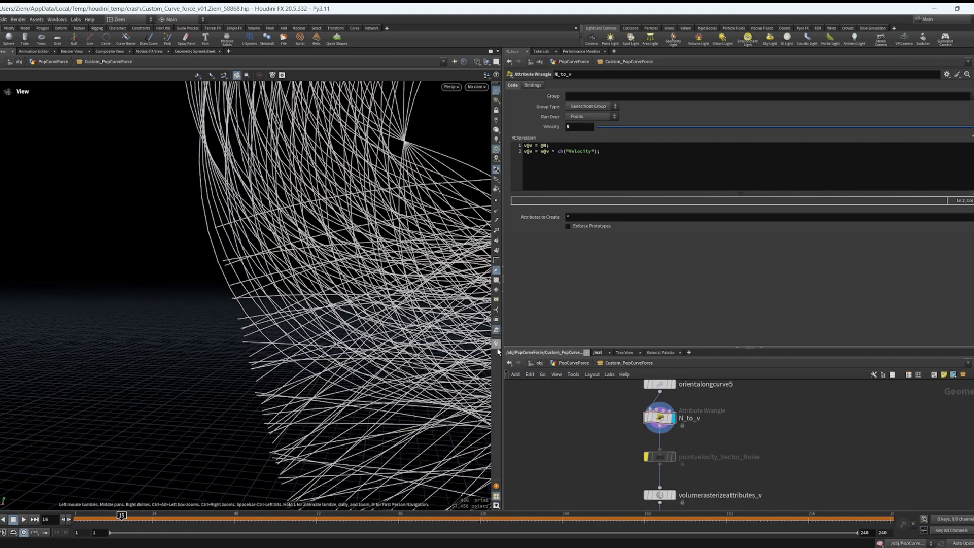
{"action": "left_click", "coordinate": [497, 344]}
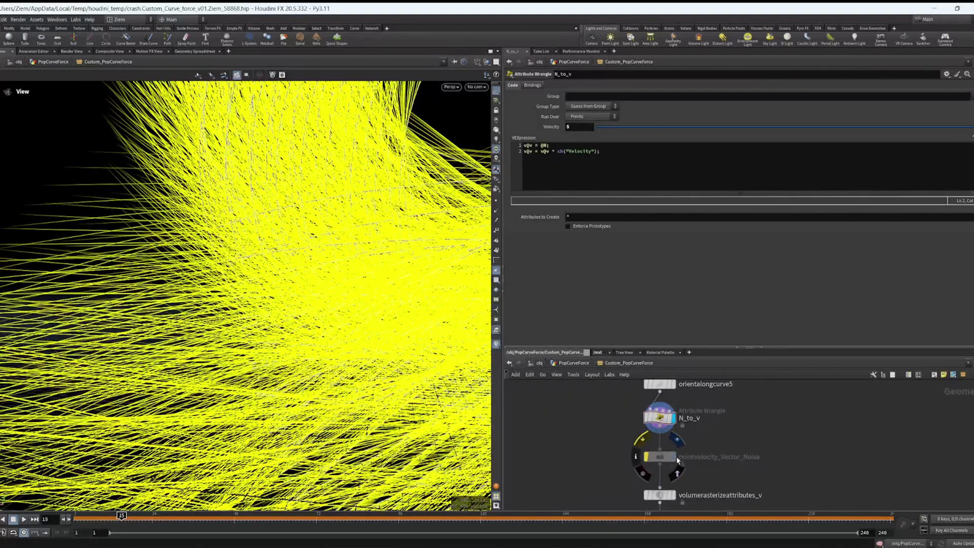
Enable and display the pointvelocity_Vector_Noise node, and examine its Basic settings against the velocity vectors around the bundle
{"action": "left_click", "coordinate": [662, 458]}
{"action": "left_click", "coordinate": [653, 460]}
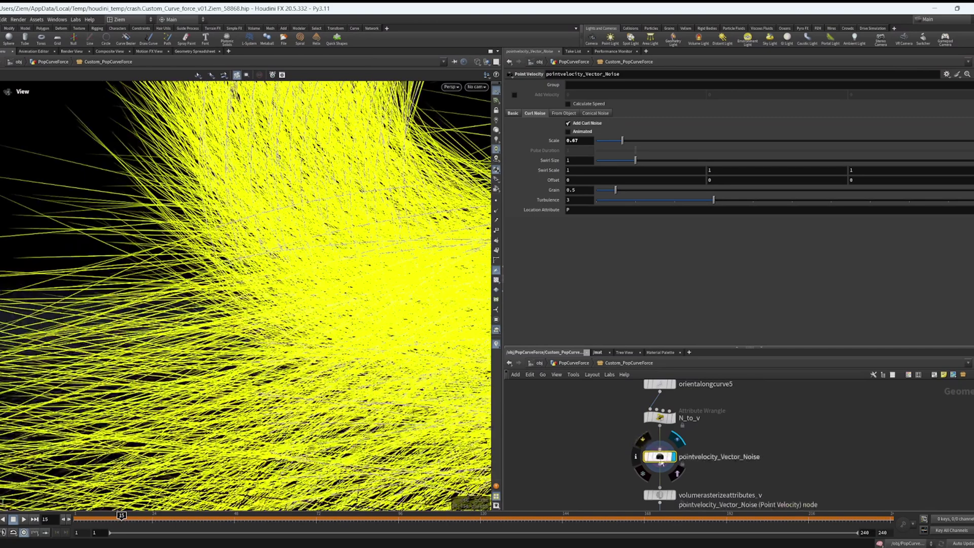
{"action": "left_click", "coordinate": [514, 114]}
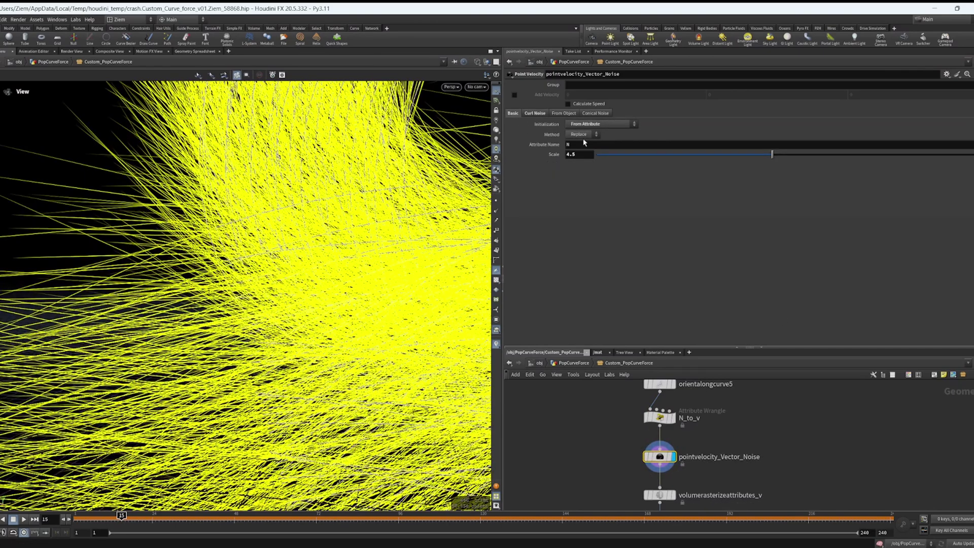
{"action": "right_click_drag", "start_coordinate": [367, 249], "coordinate": [299, 177]}
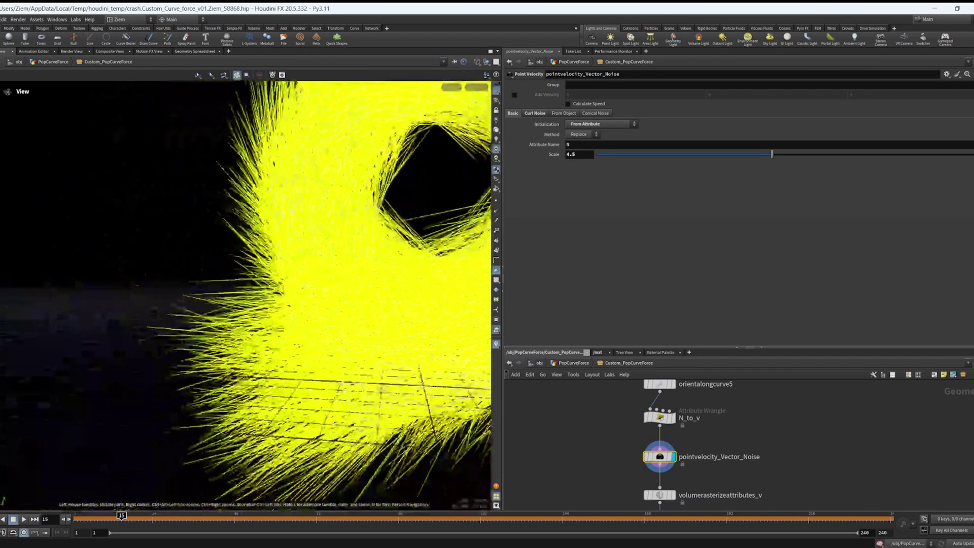
{"action": "mouse_move", "coordinate": [299, 177]}
{"action": "left_mouse_down"}
{"action": "mouse_move", "coordinate": [284, 183]}
{"action": "mouse_move", "coordinate": [315, 172]}
{"action": "left_mouse_up"}
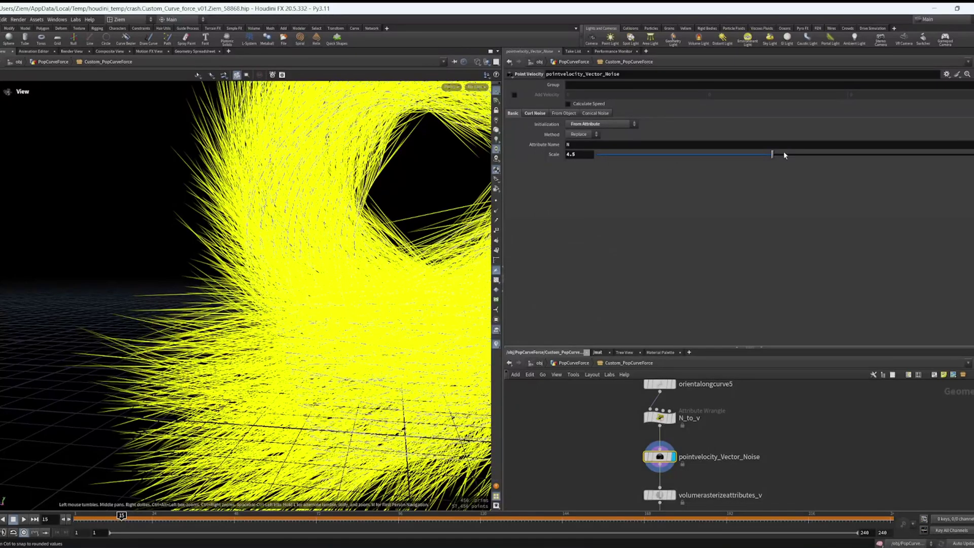
Set the Curl Noise Scale of pointvelocity_Vector_Noise to 0.44 and bypass the node
{"action": "left_click_drag", "start_coordinate": [306, 296], "coordinate": [256, 274]}
{"action": "left_click", "coordinate": [535, 113]}
{"action": "mouse_move", "coordinate": [624, 141]}
{"action": "left_mouse_down"}
{"action": "mouse_move", "coordinate": [615, 140]}
{"action": "mouse_move", "coordinate": [637, 140]}
{"action": "mouse_move", "coordinate": [613, 141]}
{"action": "left_mouse_up"}
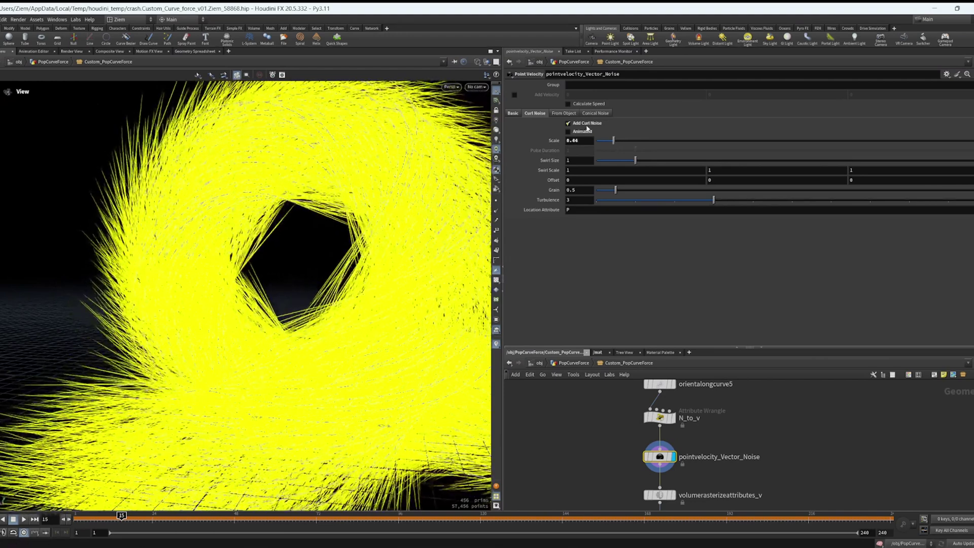
{"action": "scroll", "coordinate": [631, 453], "scroll_direction": "up", "scroll_amount": 1}
Display the volumerasterizeattributes_v node to inspect its velocity volume, and return to the PopCurveForce network
{"action": "middle_click_drag", "start_coordinate": [586, 485], "coordinate": [565, 406]}
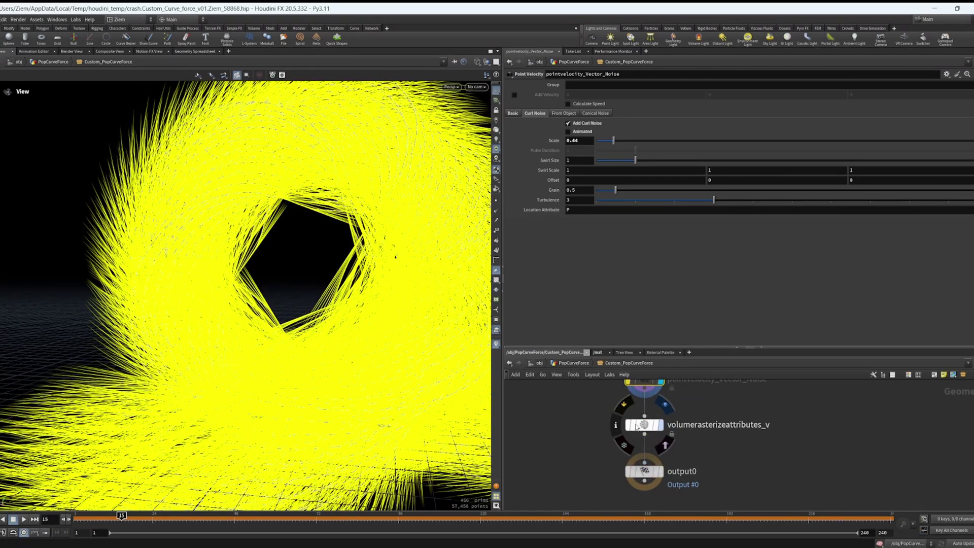
{"action": "left_click", "coordinate": [637, 428]}
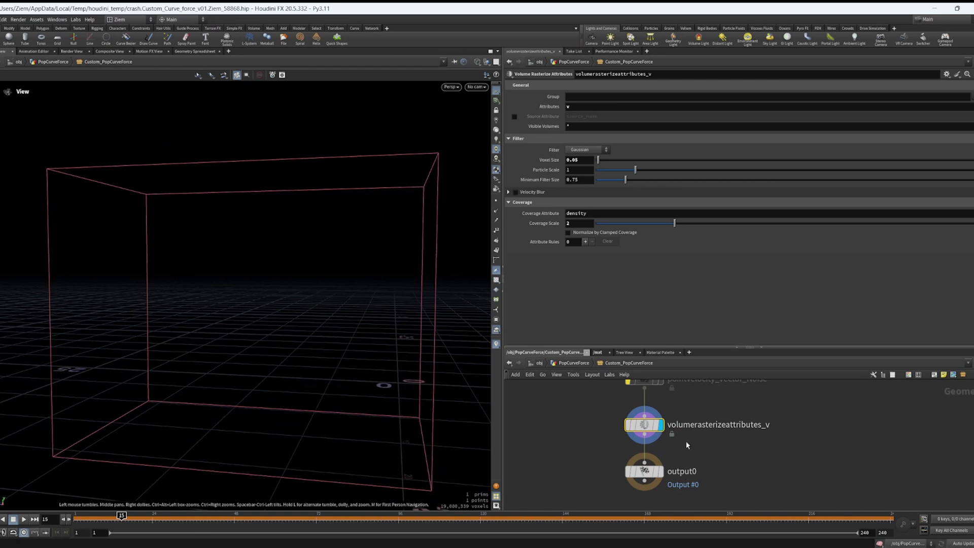
{"action": "key", "text": "u"}
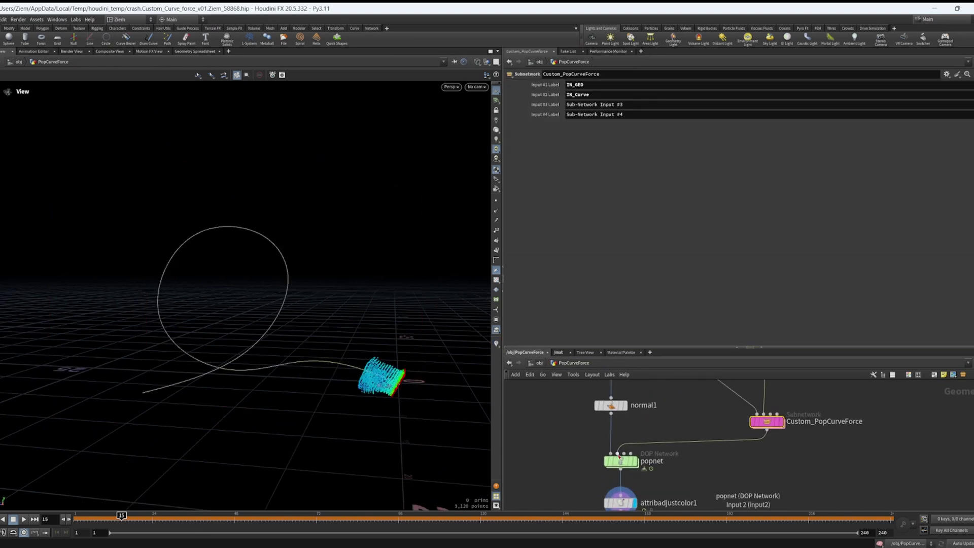
Go back to frame 1, enter popnet and examine the Custum_Curve_Force POP Advect by Volumes settings
{"action": "key", "text": "ctrl+Up"}
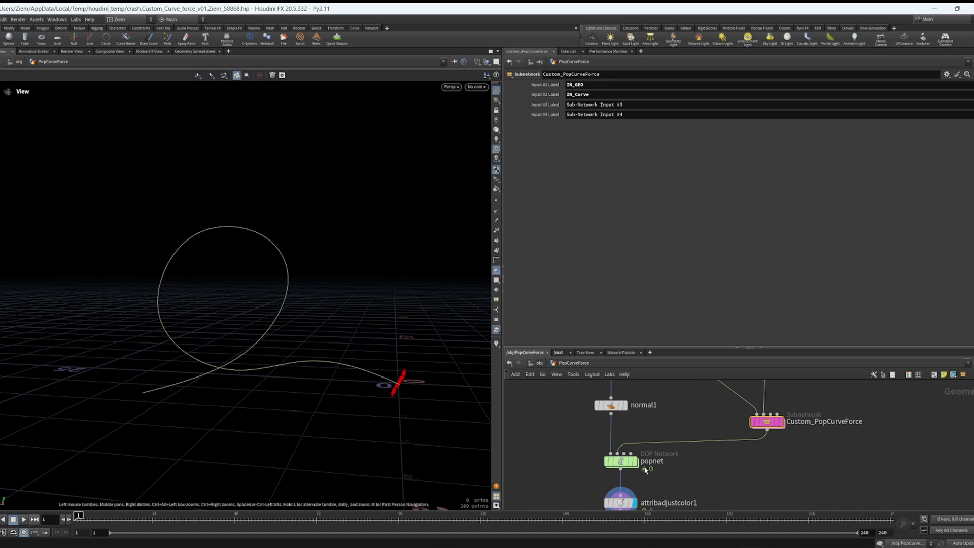
{"action": "double_click", "coordinate": [620, 461]}
{"action": "middle_click_drag", "start_coordinate": [666, 442], "coordinate": [606, 429]}
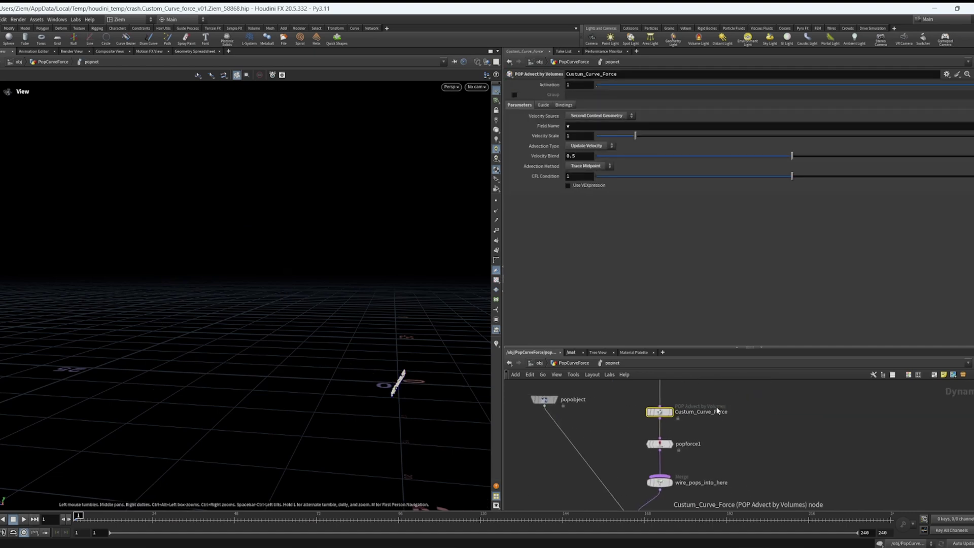
{"action": "scroll", "coordinate": [712, 411], "scroll_direction": "up", "scroll_amount": 3}
{"action": "left_click_drag", "start_coordinate": [707, 397], "coordinate": [564, 423]}
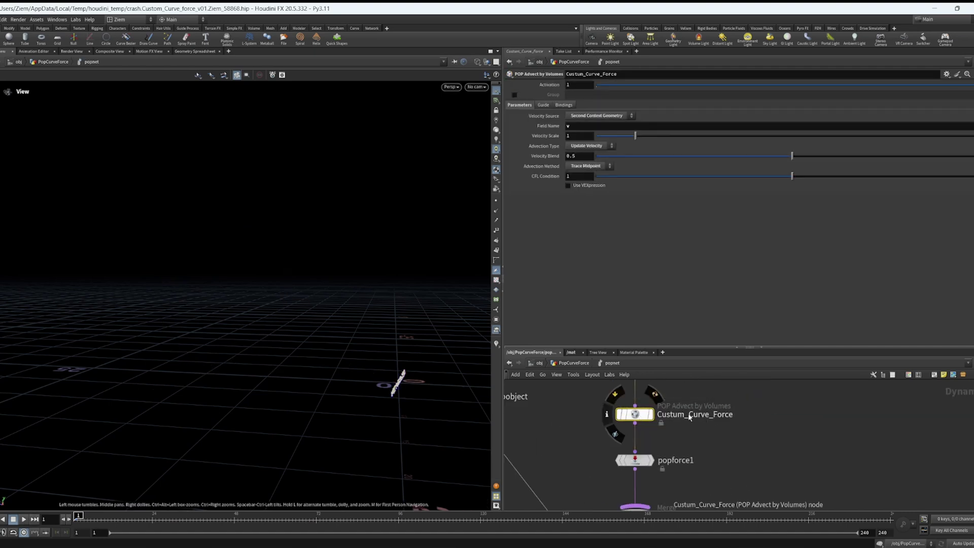
{"action": "left_click_drag", "start_coordinate": [644, 415], "coordinate": [645, 409]}
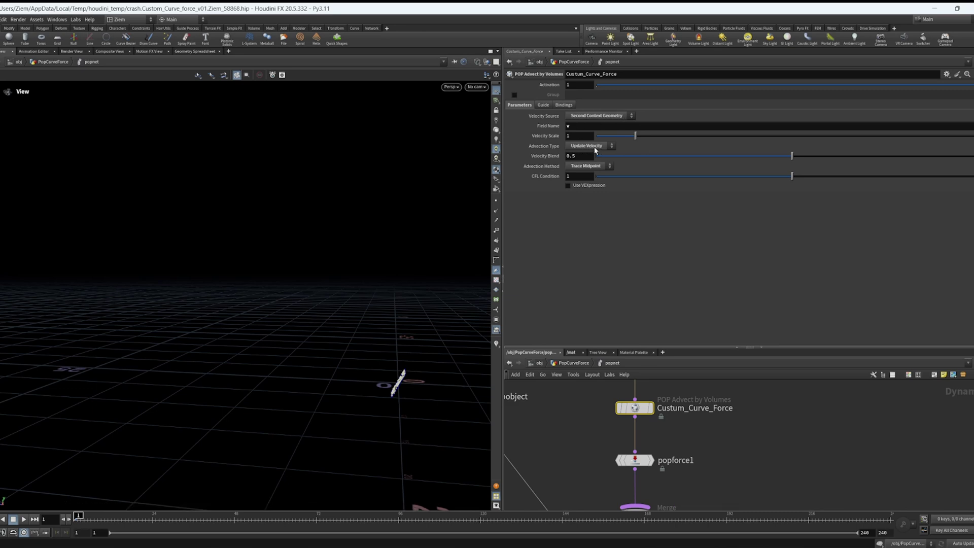
Return to the PopCurveForce network, display attribadjustcolor1 and play the particle simulation along the curve
{"action": "left_click", "coordinate": [573, 363]}
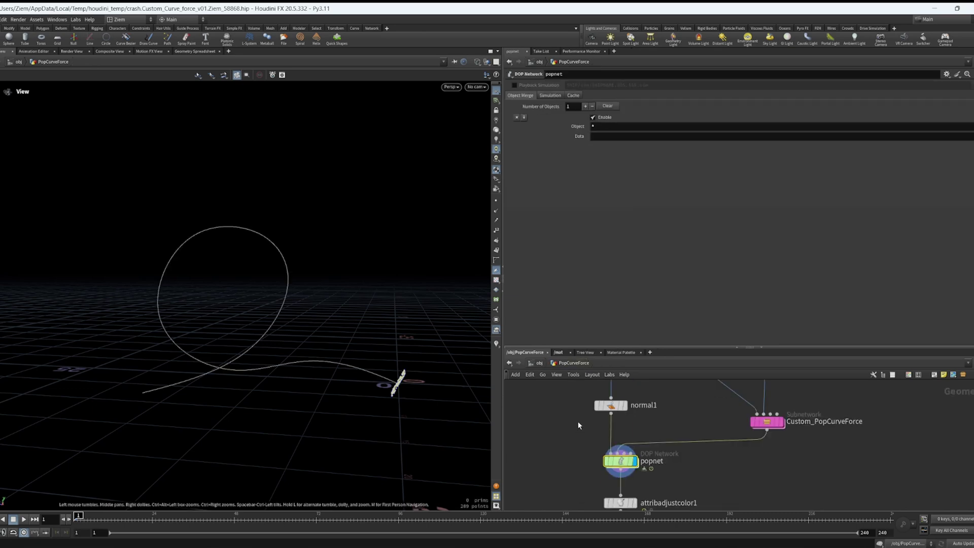
{"action": "left_click", "coordinate": [644, 451]}
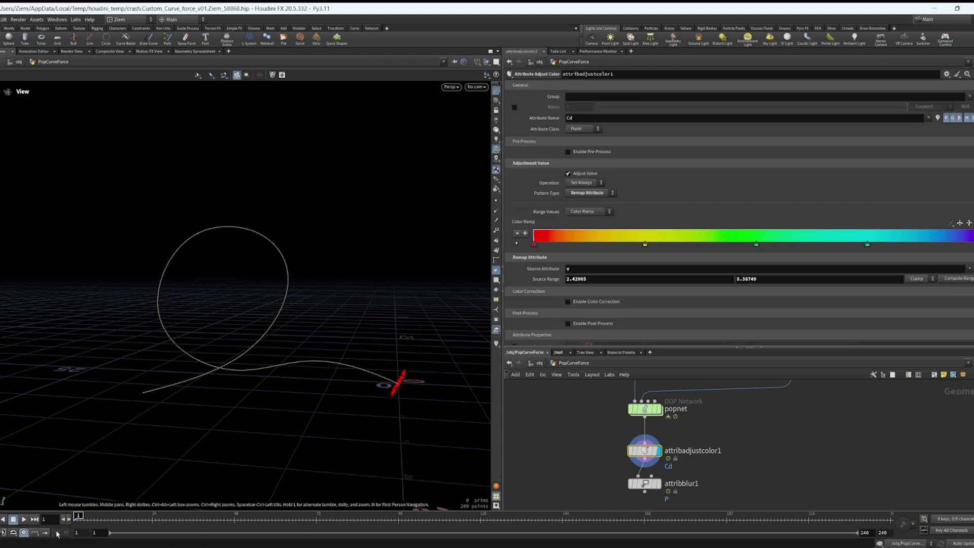
{"action": "left_click", "coordinate": [25, 519]}
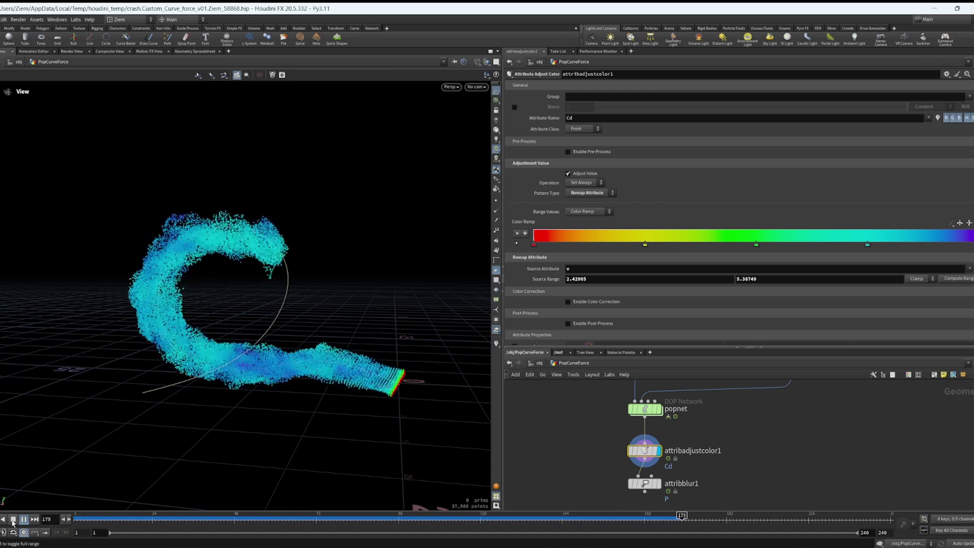
{"action": "left_click", "coordinate": [13, 520]}
Inspect the noise settings of popforce1 inside popnet and return to the PopCurveForce network
{"action": "double_click", "coordinate": [646, 411]}
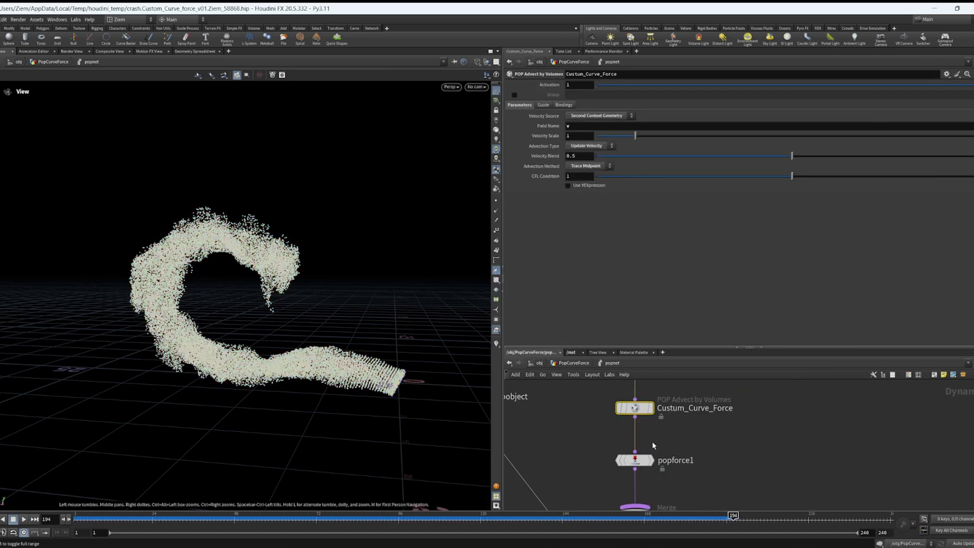
{"action": "left_click", "coordinate": [631, 463]}
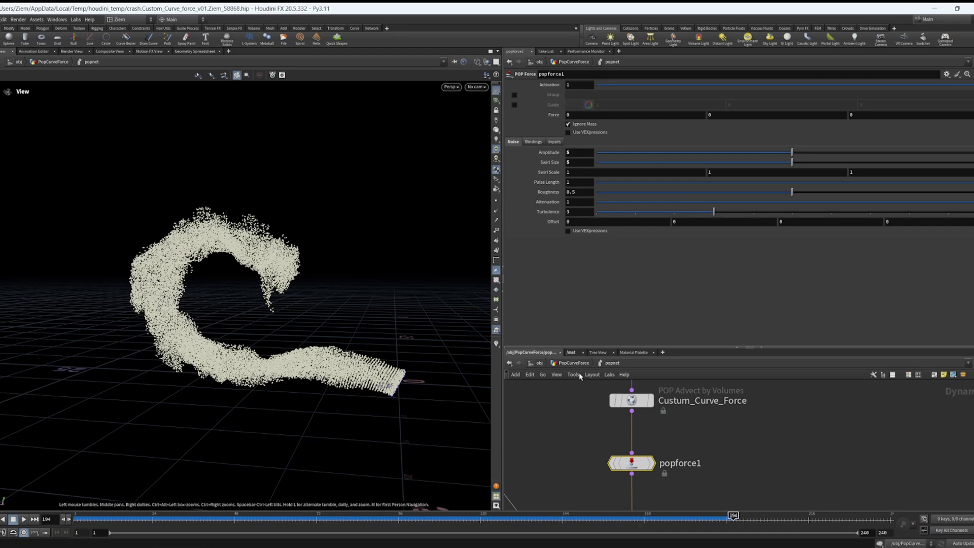
{"action": "key", "text": "u"}
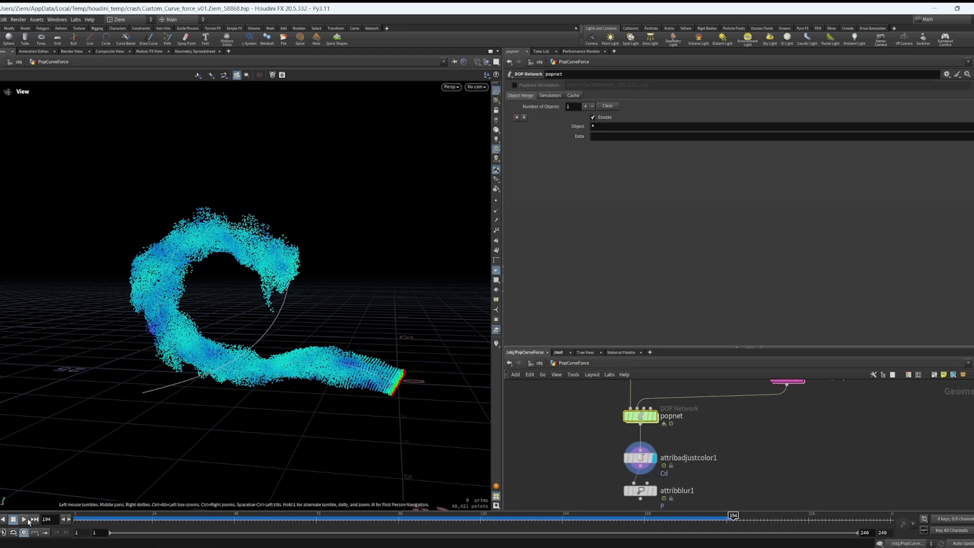
Replay the simulation, stop it partway through the loop and inspect the particle stream up close from several angles
{"action": "left_click", "coordinate": [24, 520]}
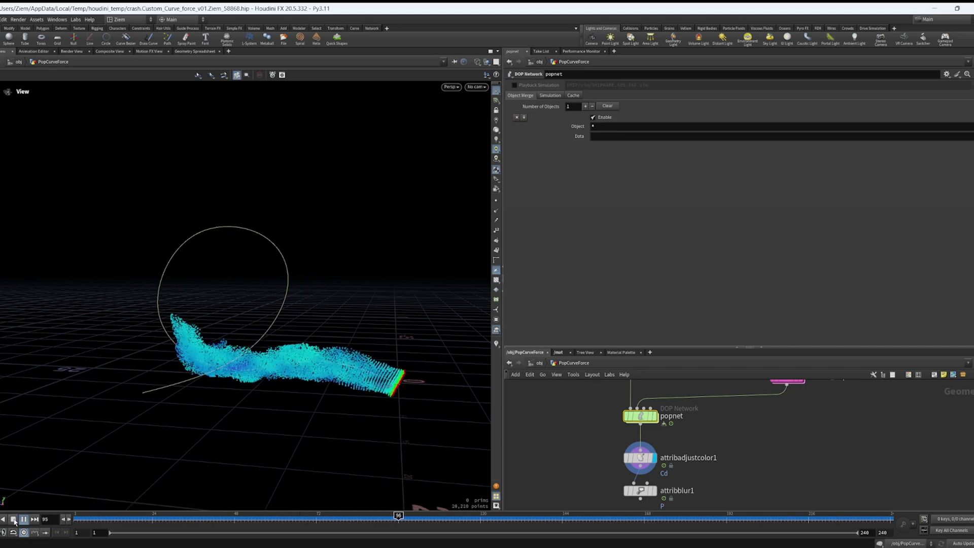
{"action": "scroll", "coordinate": [265, 259], "scroll_direction": "up", "scroll_amount": 5}
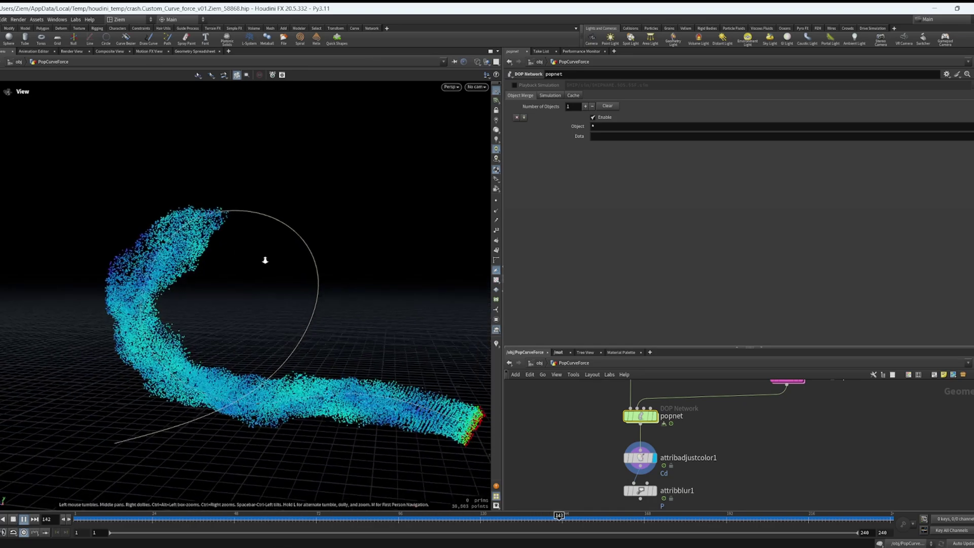
{"action": "right_click_drag", "start_coordinate": [256, 304], "coordinate": [224, 370]}
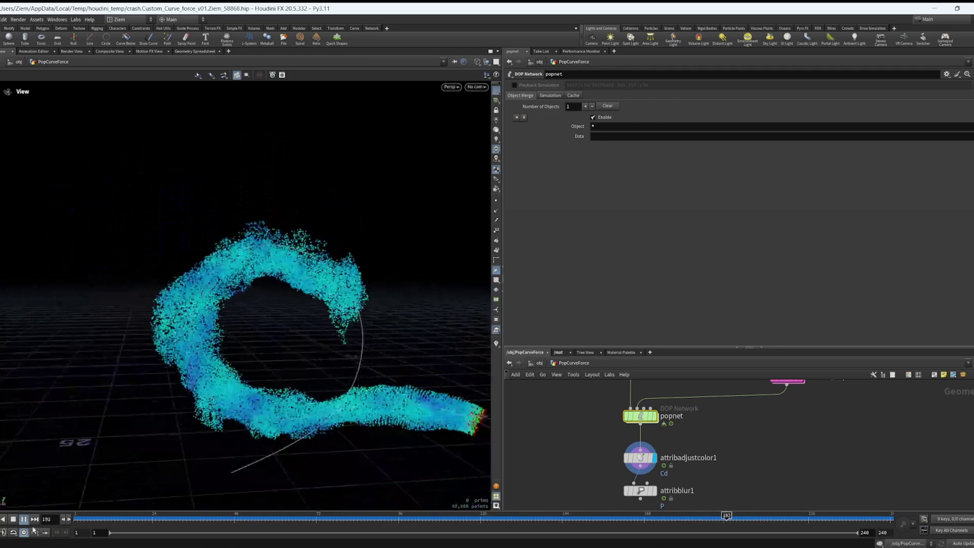
{"action": "left_click", "coordinate": [14, 520]}
{"action": "scroll", "coordinate": [382, 339], "scroll_direction": "up", "scroll_amount": 6}
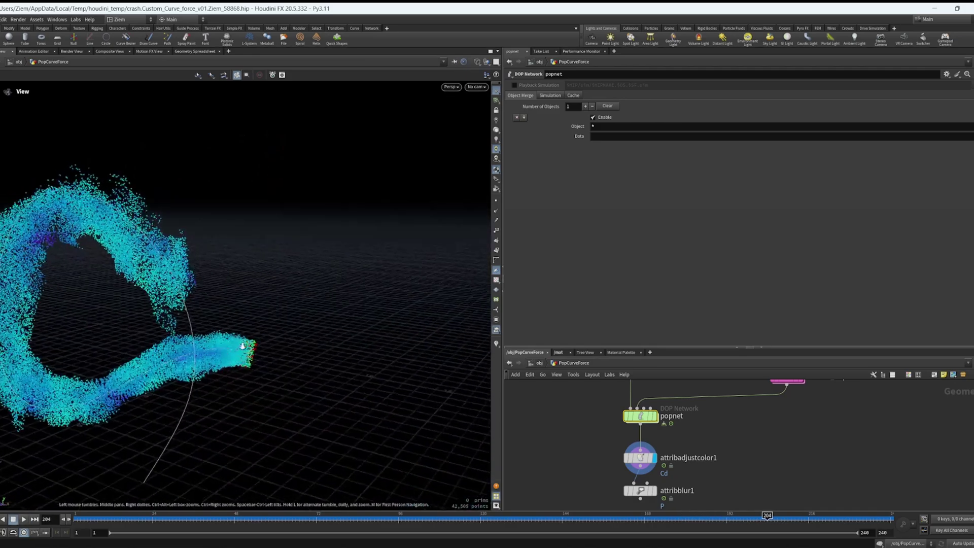
{"action": "left_click_drag", "start_coordinate": [158, 399], "coordinate": [344, 391]}
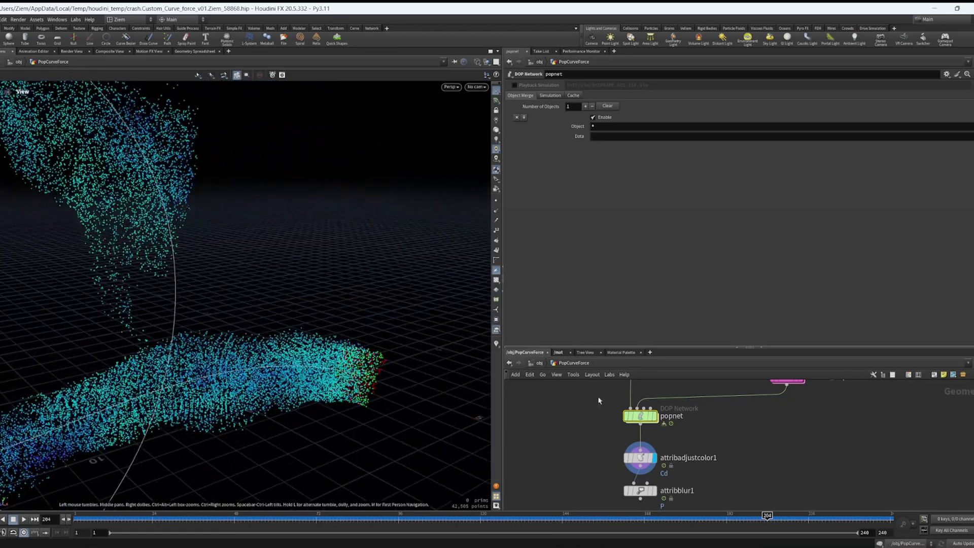
Display the grid2 node at the start of the network and show its parameters
{"action": "scroll", "coordinate": [743, 424], "scroll_direction": "down", "scroll_amount": 4}
{"action": "middle_click_drag", "start_coordinate": [742, 424], "coordinate": [728, 489]}
{"action": "scroll", "coordinate": [761, 419], "scroll_direction": "up", "scroll_amount": 3}
{"action": "middle_click_drag", "start_coordinate": [759, 457], "coordinate": [735, 499]}
{"action": "scroll", "coordinate": [704, 420], "scroll_direction": "up", "scroll_amount": 1}
{"action": "scroll", "coordinate": [604, 421], "scroll_direction": "up", "scroll_amount": 2}
{"action": "left_click", "coordinate": [628, 413]}
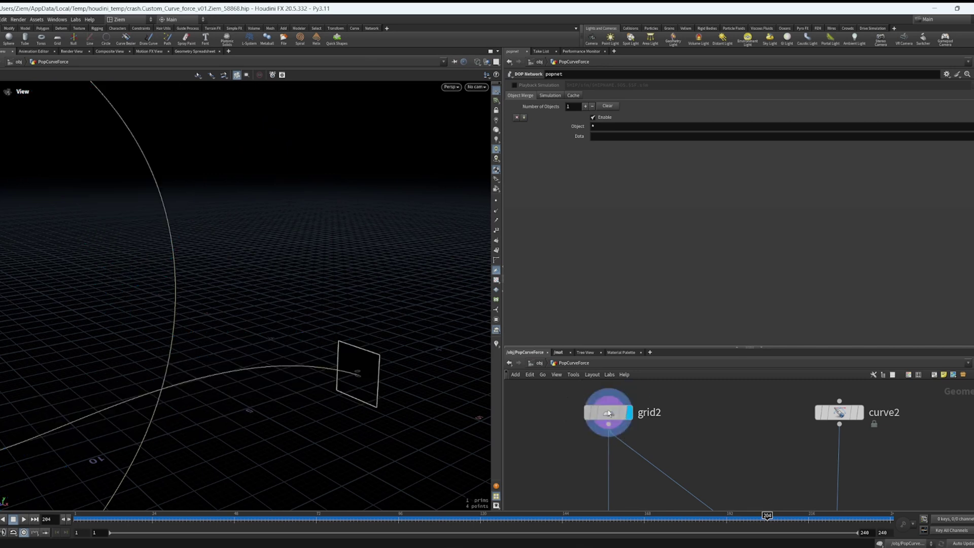
{"action": "left_click", "coordinate": [609, 413]}
Display the Custom_PopCurveForce subnetwork and inspect its volume bounds around the whole curve
{"action": "middle_click_drag", "start_coordinate": [764, 453], "coordinate": [700, 356]}
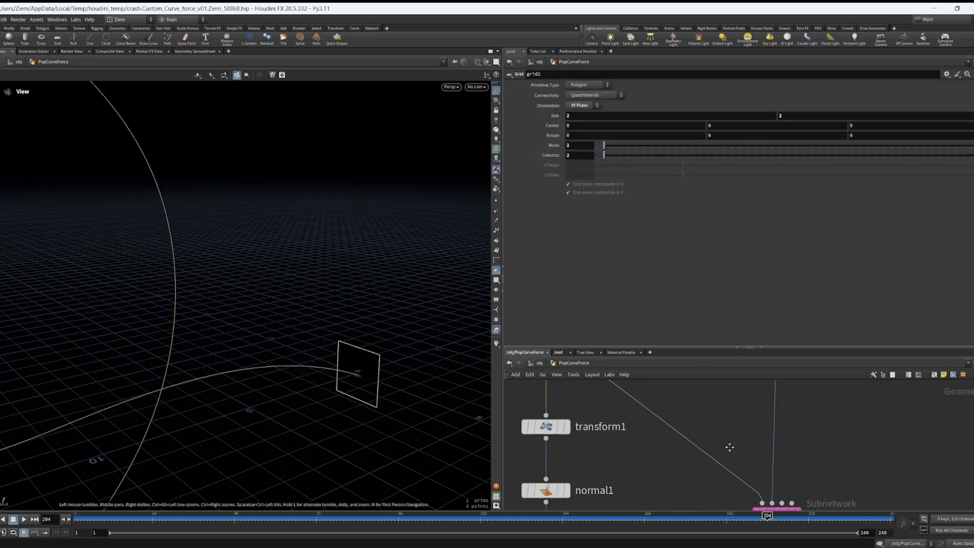
{"action": "middle_click_drag", "start_coordinate": [731, 448], "coordinate": [707, 398]}
{"action": "left_click", "coordinate": [774, 466]}
{"action": "left_click", "coordinate": [774, 466]}
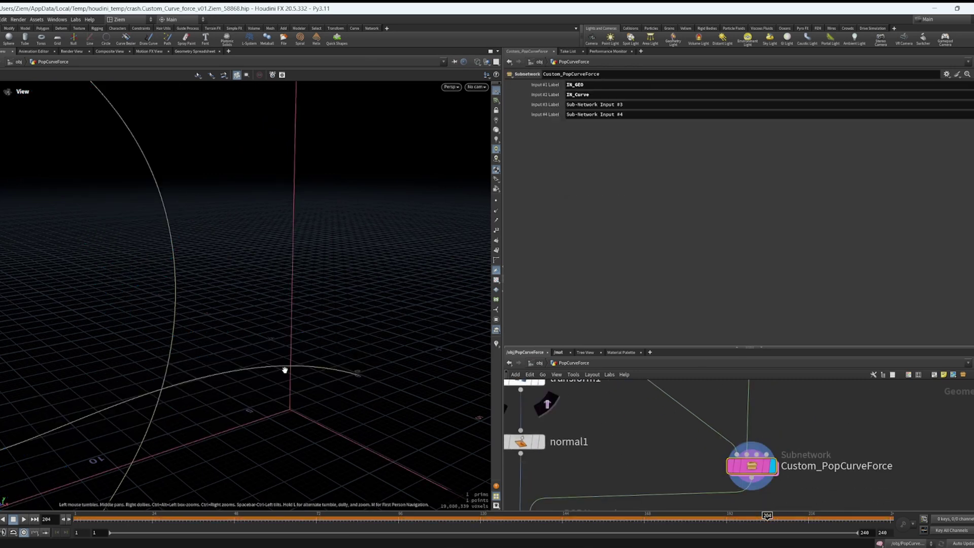
{"action": "left_click_drag", "start_coordinate": [333, 320], "coordinate": [252, 317]}
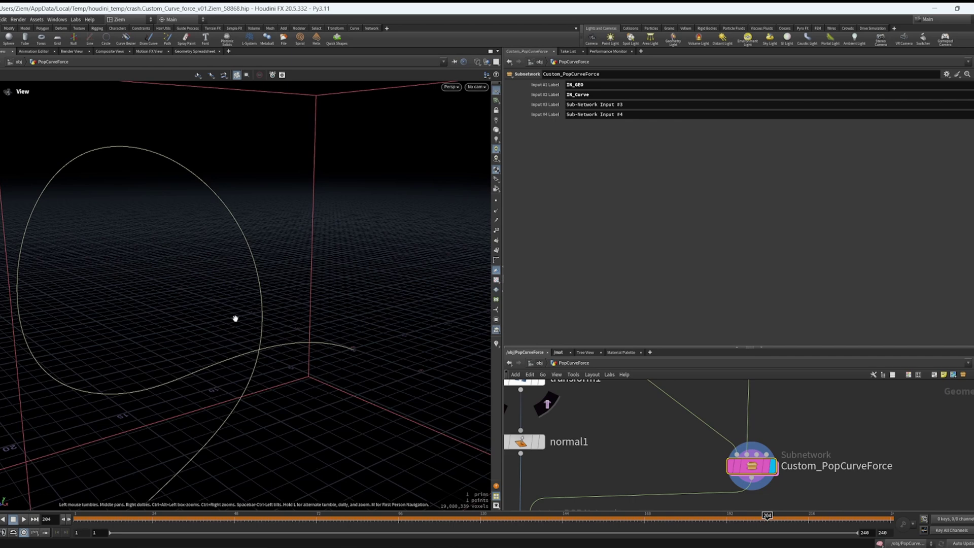
{"action": "right_click_drag", "start_coordinate": [370, 315], "coordinate": [348, 338]}
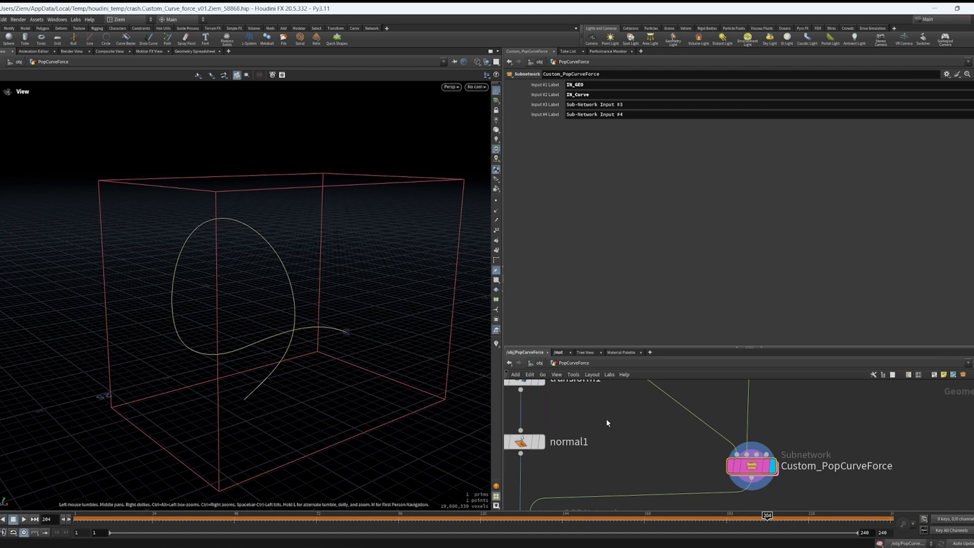
Display attribadjustcolor1 below popnet and inspect the colored particle stream along the curve
{"action": "middle_click_drag", "start_coordinate": [685, 450], "coordinate": [770, 334]}
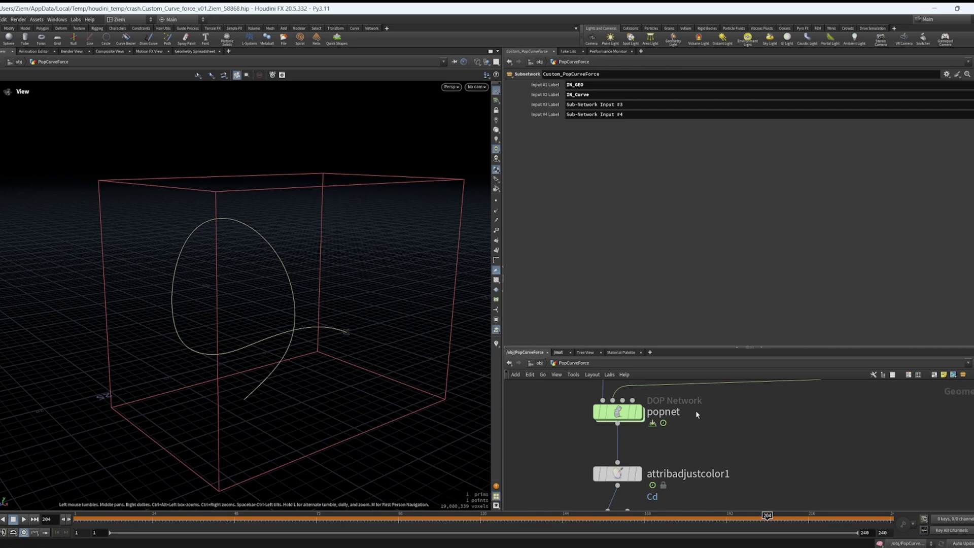
{"action": "middle_click_drag", "start_coordinate": [689, 473], "coordinate": [710, 426]}
{"action": "left_click", "coordinate": [661, 426]}
{"action": "left_click_drag", "start_coordinate": [351, 350], "coordinate": [327, 338]}
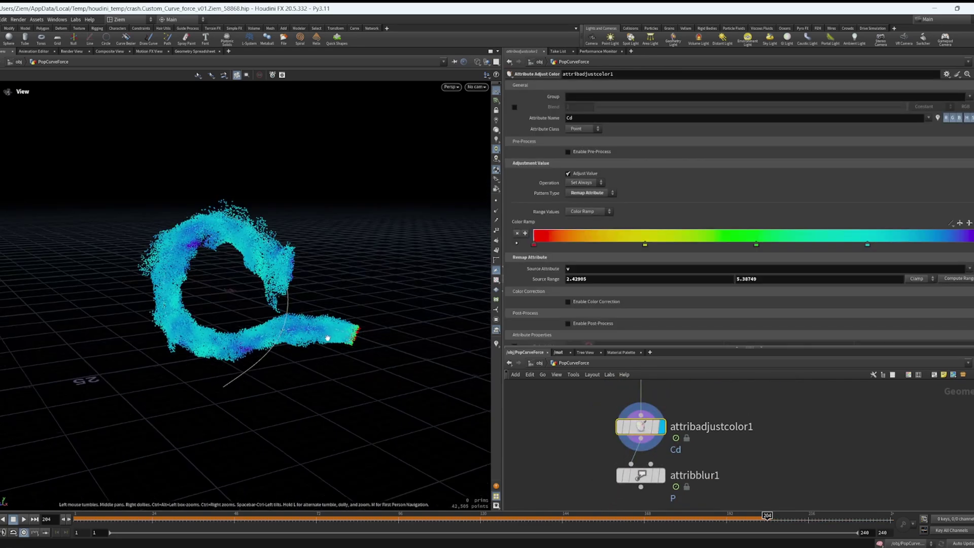
Replay the colored particle simulation, move to frame 240 and inspect the whole stream around the loop
{"action": "scroll", "coordinate": [327, 338], "scroll_direction": "up", "scroll_amount": 3}
{"action": "left_click", "coordinate": [1, 520]}
{"action": "left_click", "coordinate": [23, 519]}
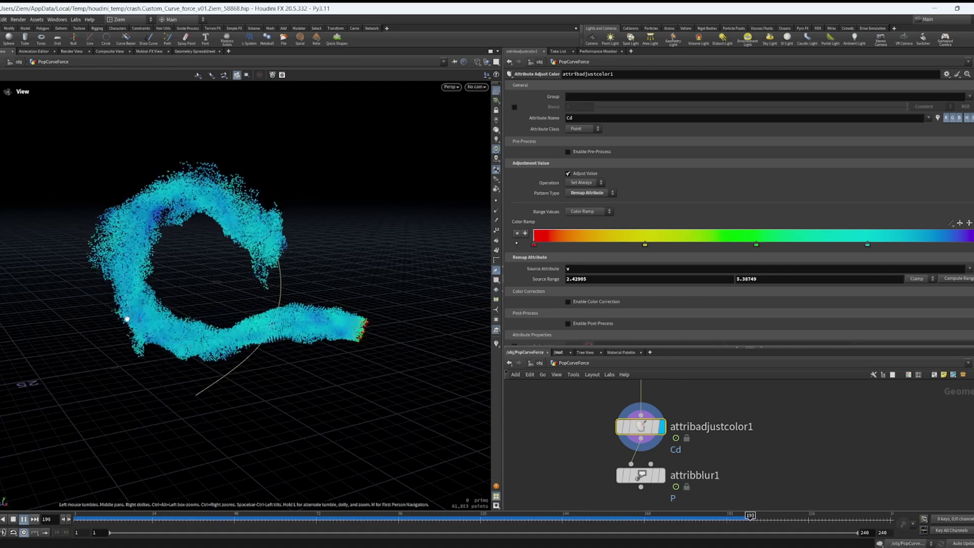
{"action": "left_click", "coordinate": [24, 520]}
{"action": "left_click_drag", "start_coordinate": [197, 521], "coordinate": [892, 519]}
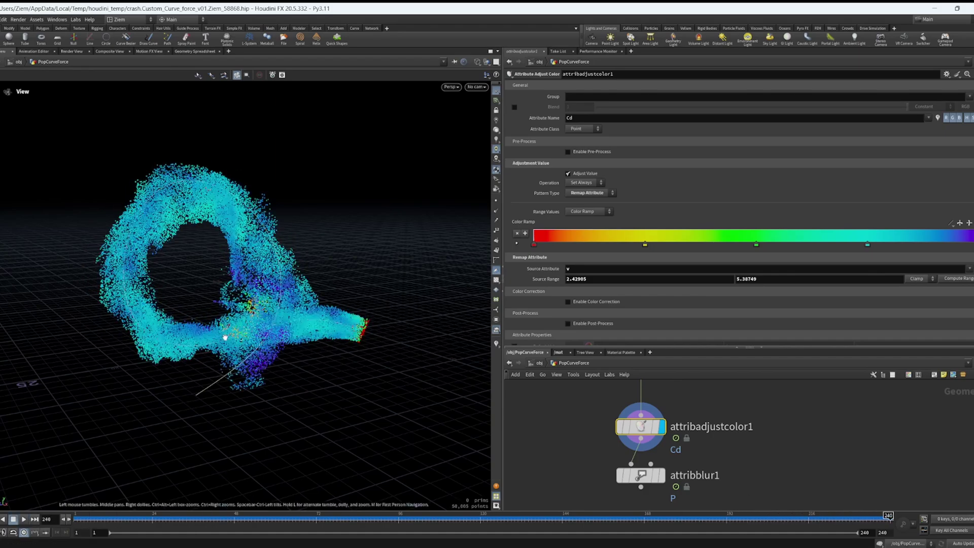
{"action": "left_click_drag", "start_coordinate": [223, 337], "coordinate": [393, 355]}
{"action": "scroll", "coordinate": [393, 355], "scroll_direction": "down", "scroll_amount": 3}
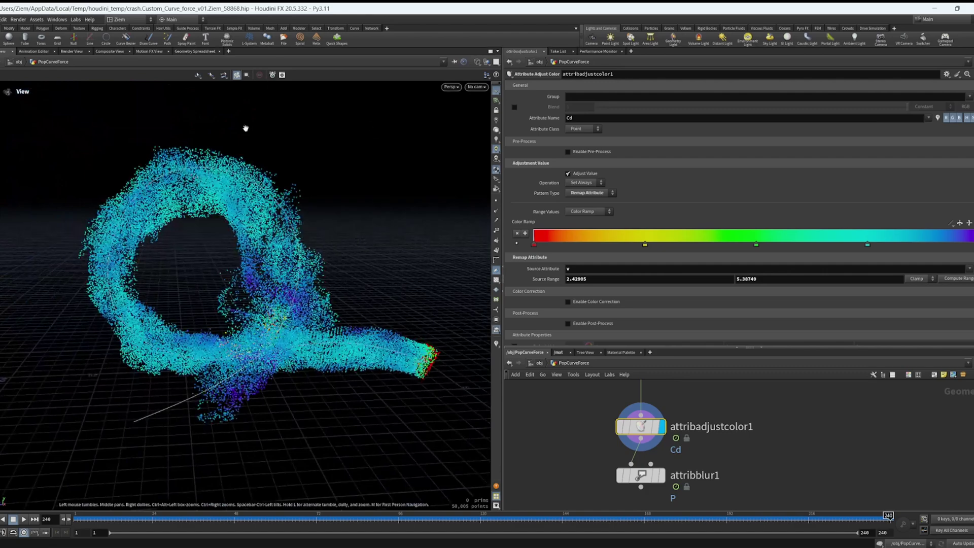
{"action": "scroll", "coordinate": [336, 267], "scroll_direction": "down", "scroll_amount": 5}
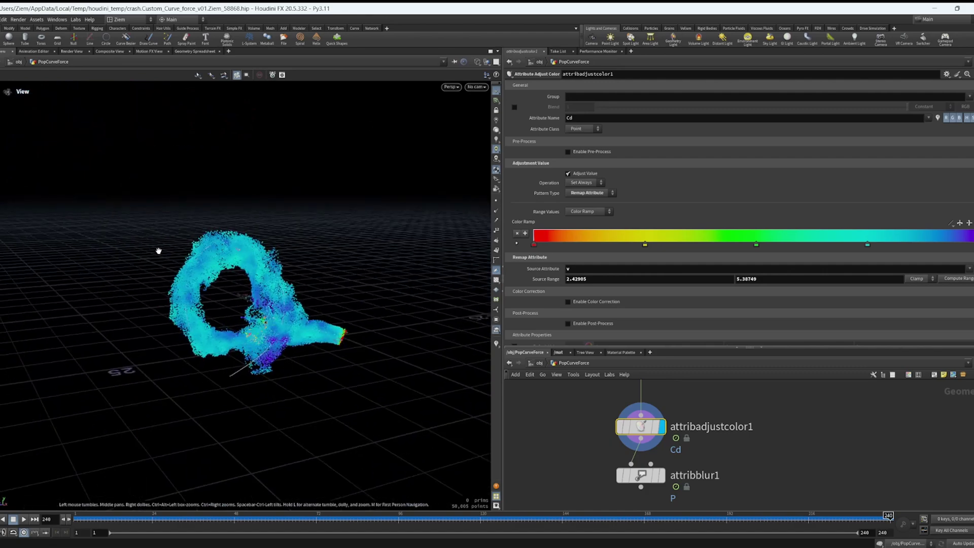
Display the attribblur1 node, scrub the timeline to frame 58 and inspect the smoothed particle stream beside the curve
{"action": "left_click", "coordinate": [654, 477]}
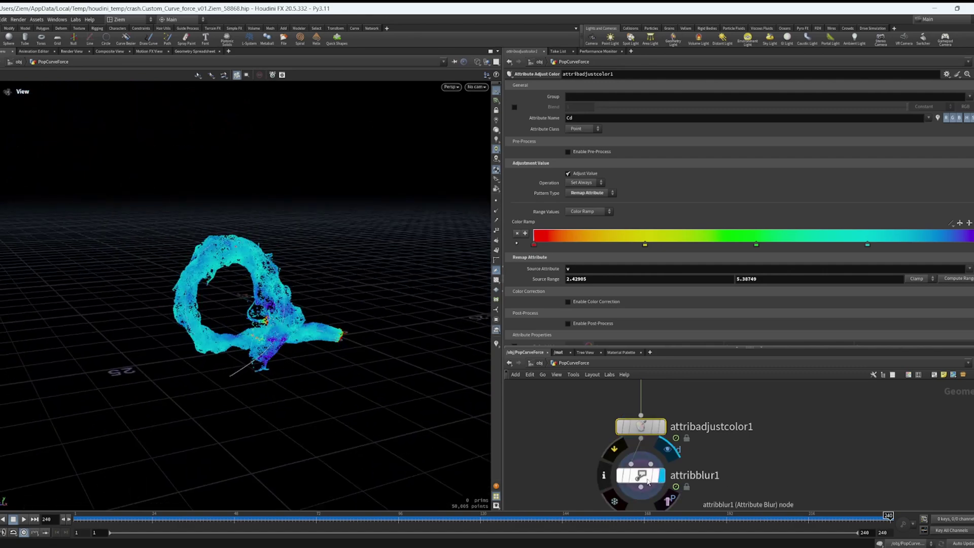
{"action": "scroll", "coordinate": [359, 285], "scroll_direction": "up", "scroll_amount": 3}
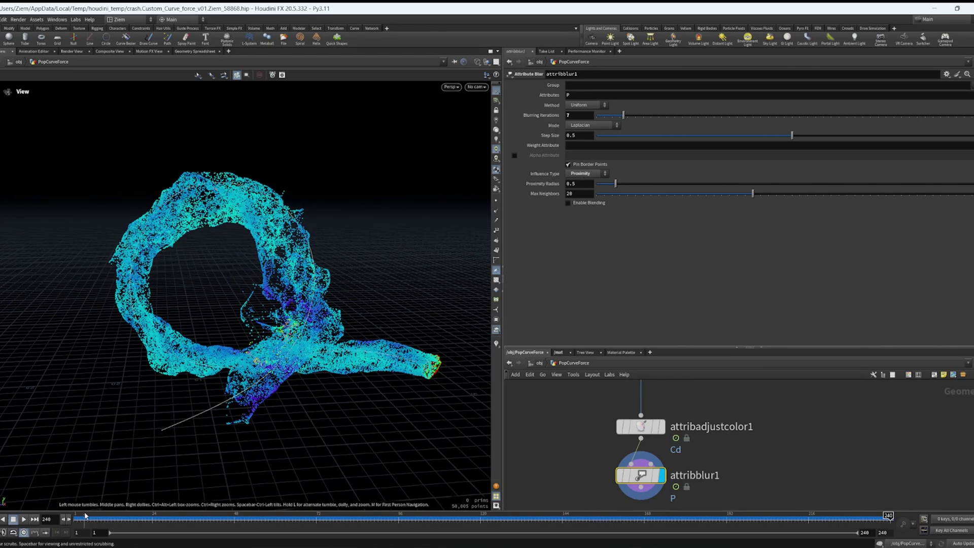
{"action": "left_click_drag", "start_coordinate": [95, 519], "coordinate": [268, 517]}
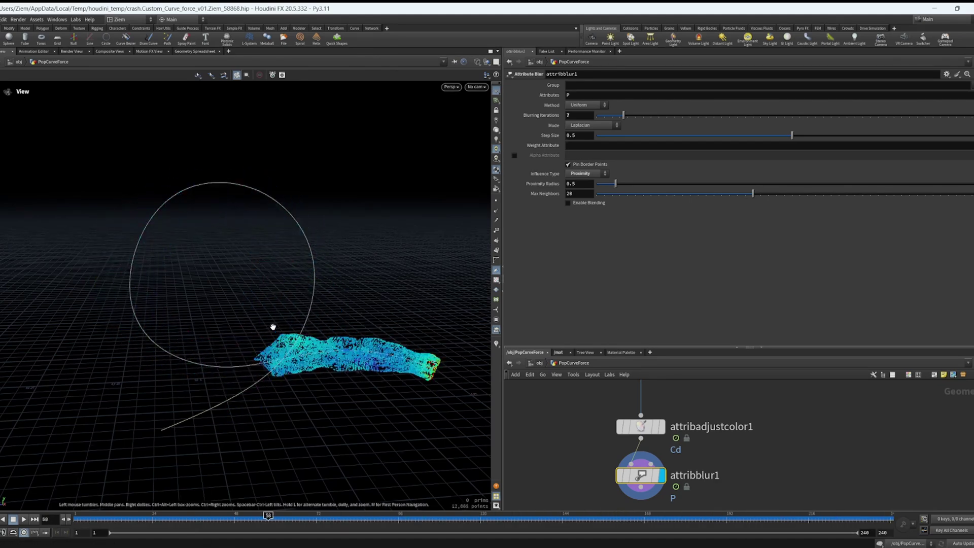
{"action": "mouse_move", "coordinate": [273, 327]}
{"action": "left_mouse_down"}
{"action": "mouse_move", "coordinate": [296, 311]}
{"action": "mouse_move", "coordinate": [270, 311]}
{"action": "mouse_move", "coordinate": [239, 274]}
{"action": "mouse_move", "coordinate": [206, 284]}
{"action": "mouse_move", "coordinate": [289, 306]}
{"action": "mouse_move", "coordinate": [289, 323]}
{"action": "left_mouse_up"}
{"action": "scroll", "coordinate": [699, 427], "scroll_direction": "down", "scroll_amount": 3}
{"action": "middle_click_drag", "start_coordinate": [724, 419], "coordinate": [698, 496]}
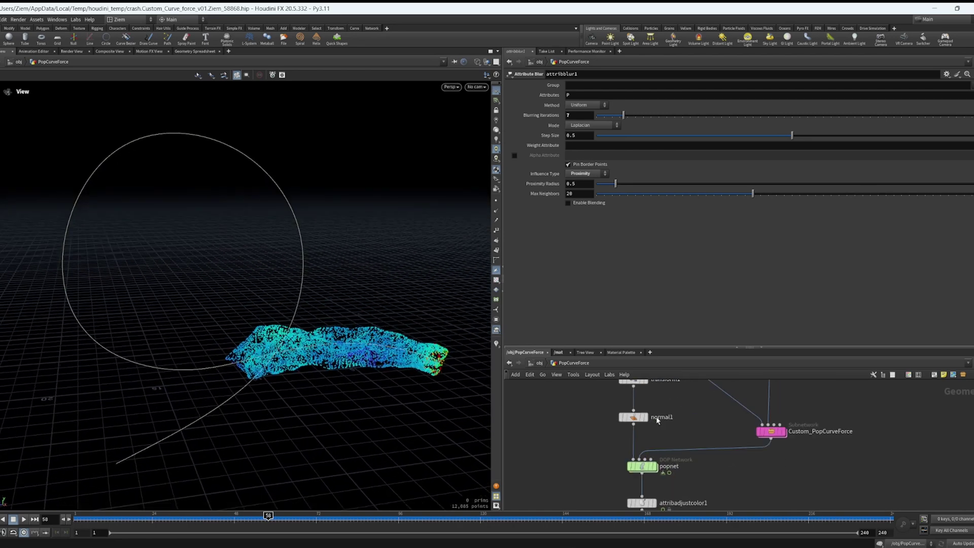
{"action": "left_click_drag", "start_coordinate": [333, 309], "coordinate": [297, 299]}
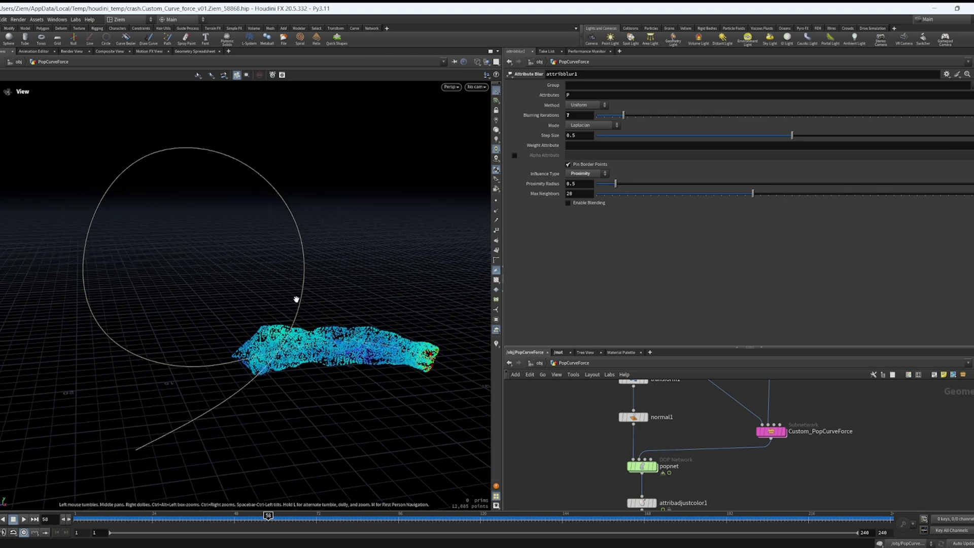